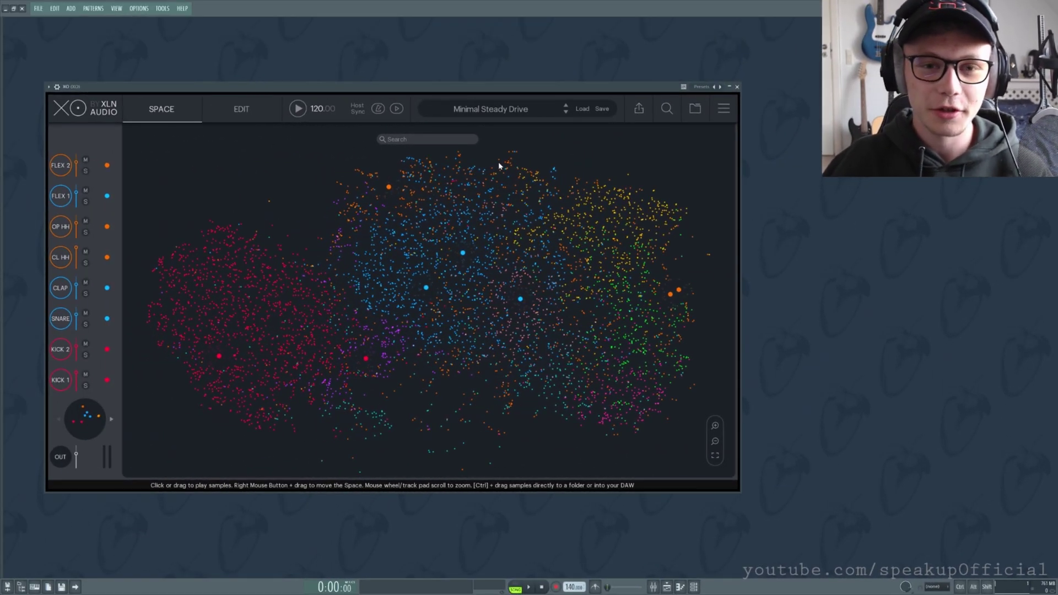
- Load the "-- init --" preset and check its pattern on the Edit page before returning to the Space view
click(491, 109)
scroll(372, 300, up, 20)
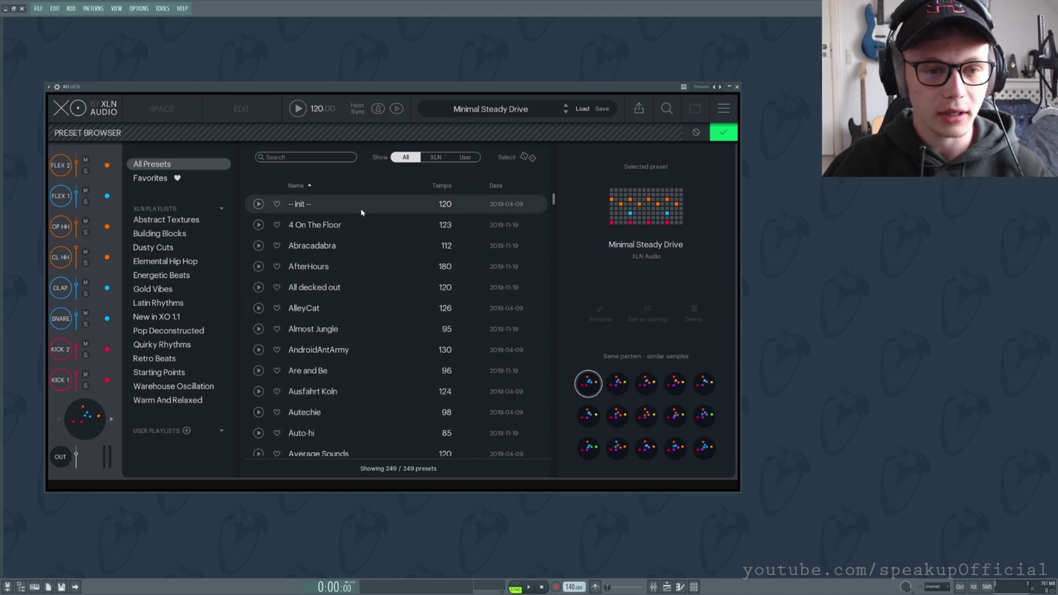
click(309, 205)
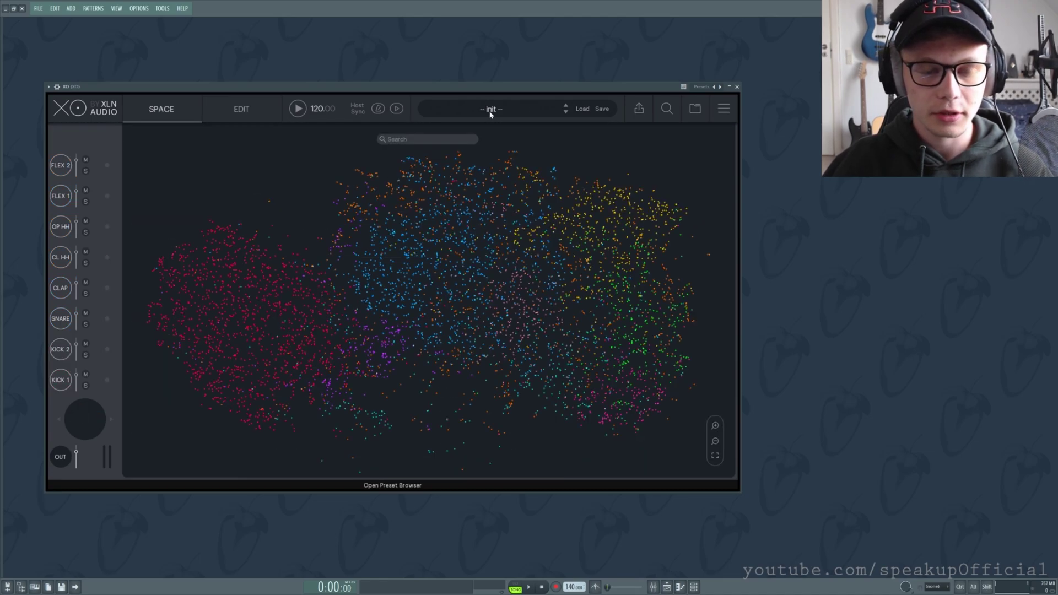
double_click(332, 208)
click(241, 109)
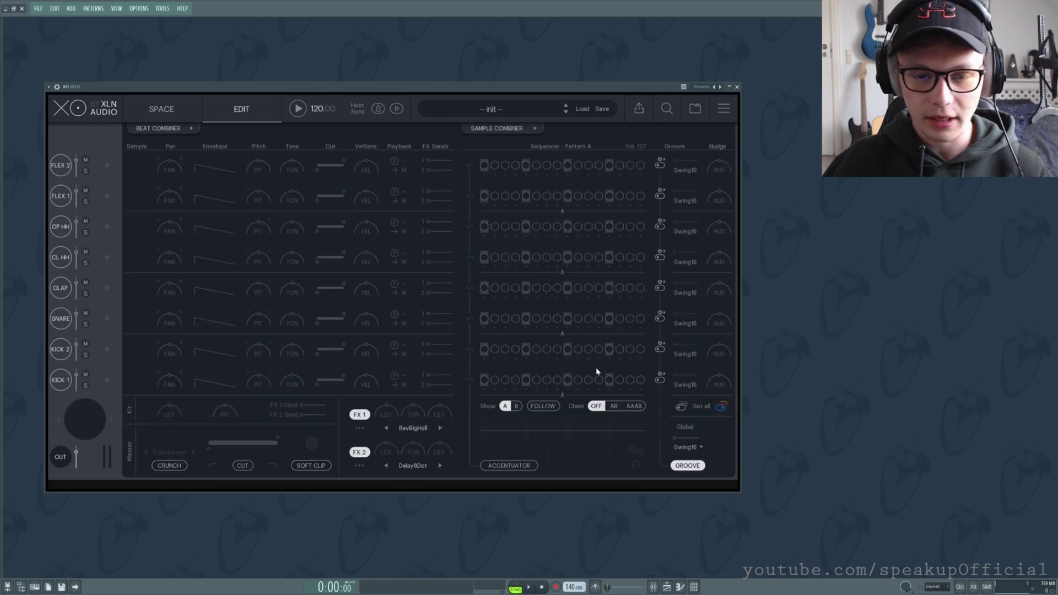
click(161, 109)
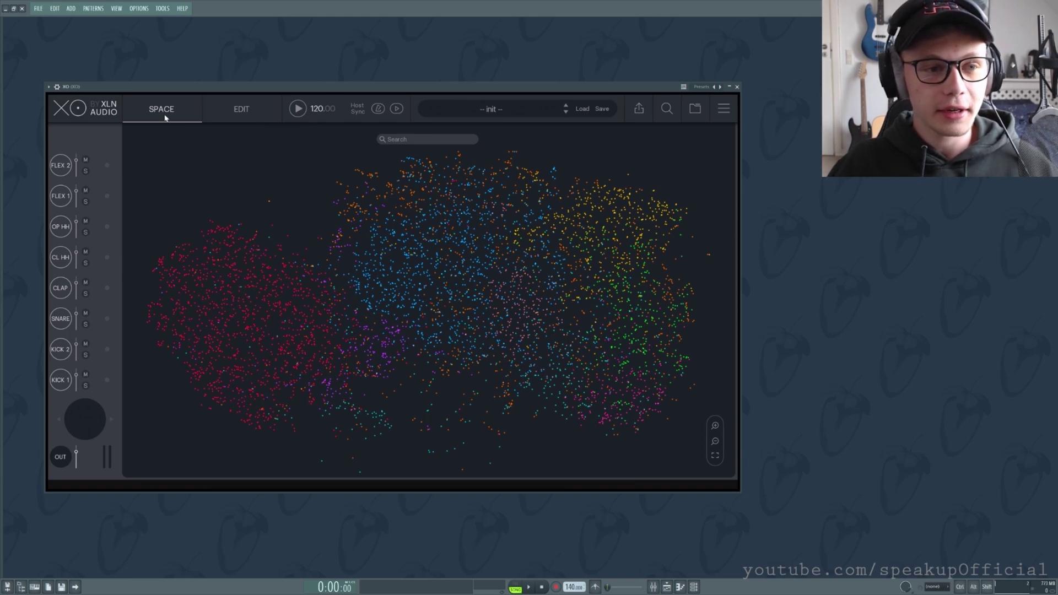
- Examine the colour-coded sample clusters of the Space map, both close up and as a whole
scroll(466, 316, up, 5)
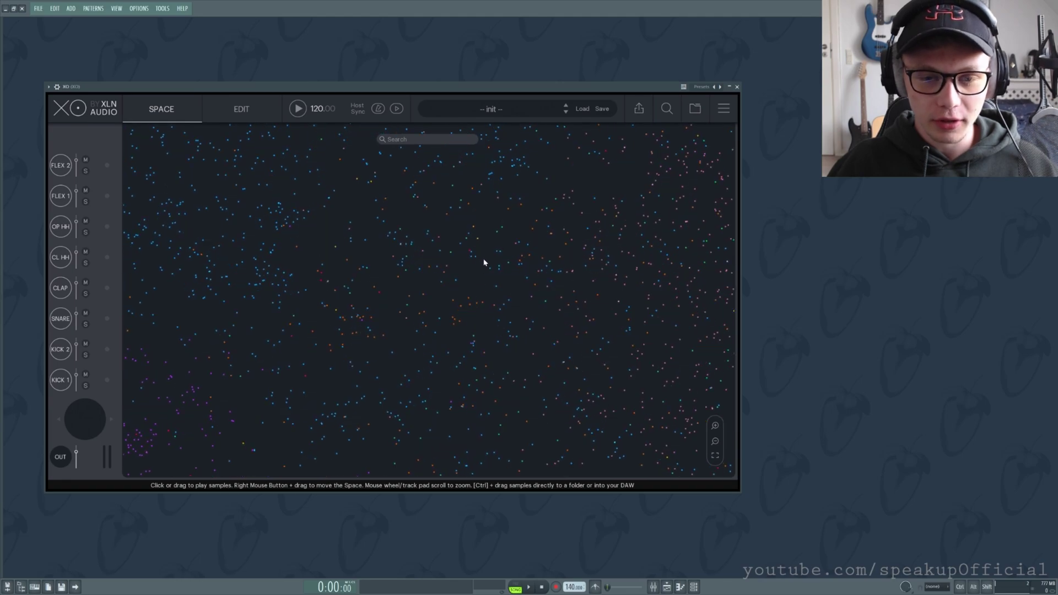
drag(488, 239, 394, 409)
scroll(455, 306, up, 2)
scroll(435, 309, down, 5)
scroll(328, 336, up, 4)
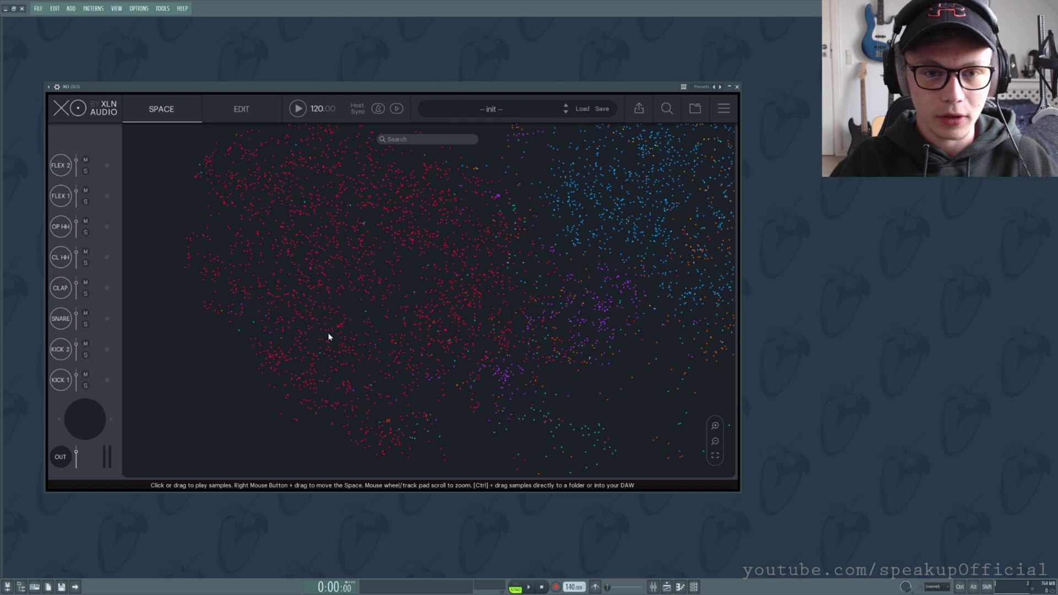
drag(375, 299, 296, 359)
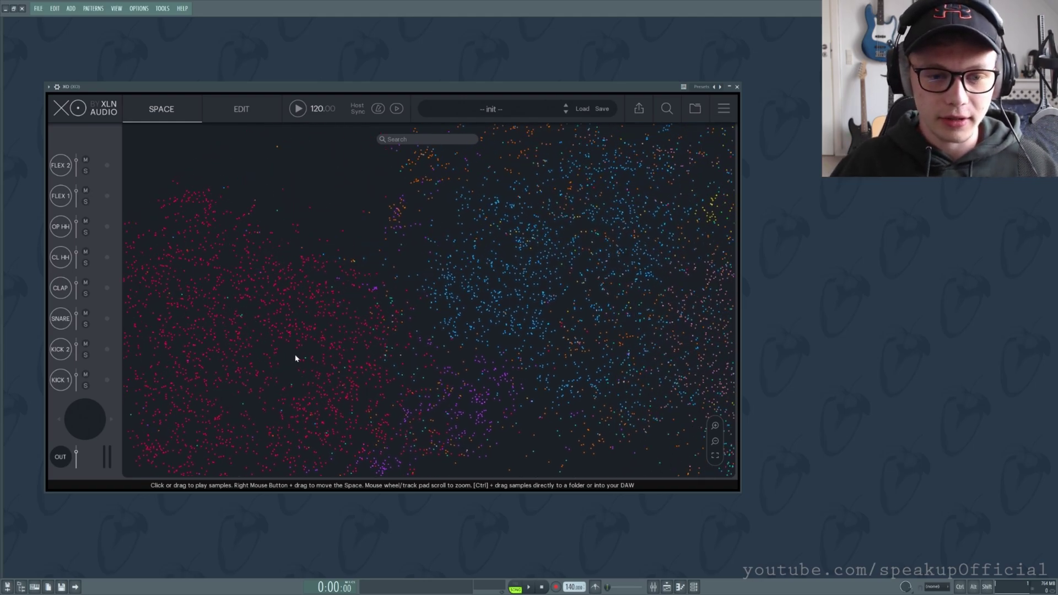
scroll(295, 358, down, 5)
scroll(303, 358, up, 4)
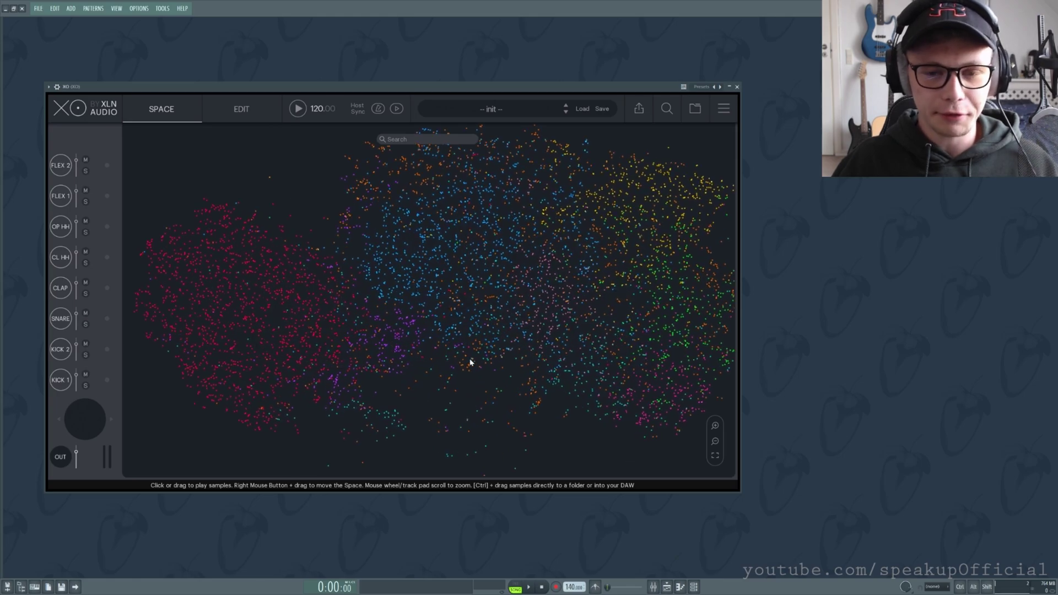
drag(470, 362, 456, 361)
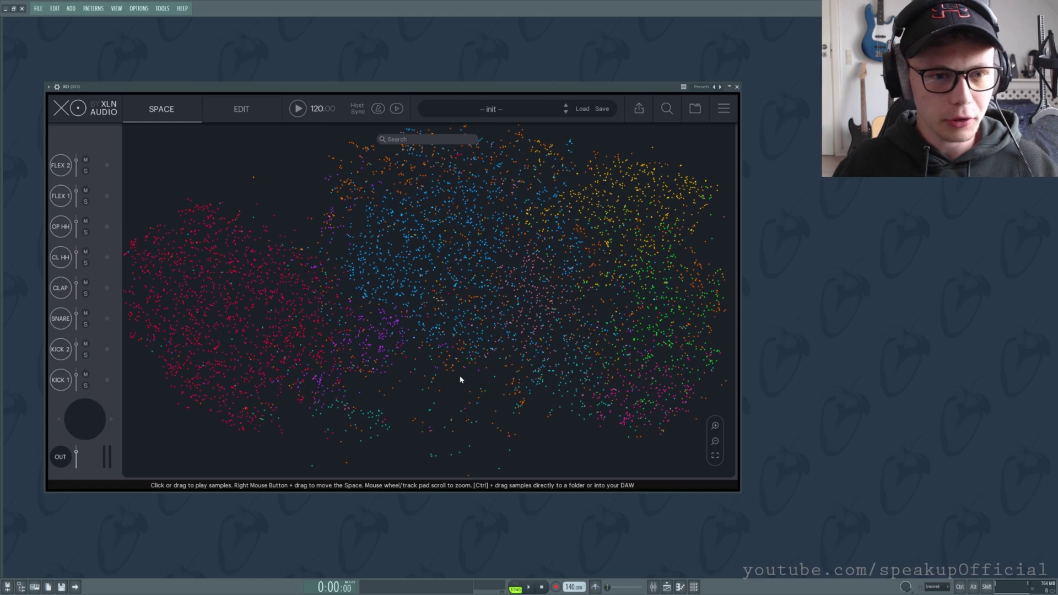
drag(460, 379, 449, 386)
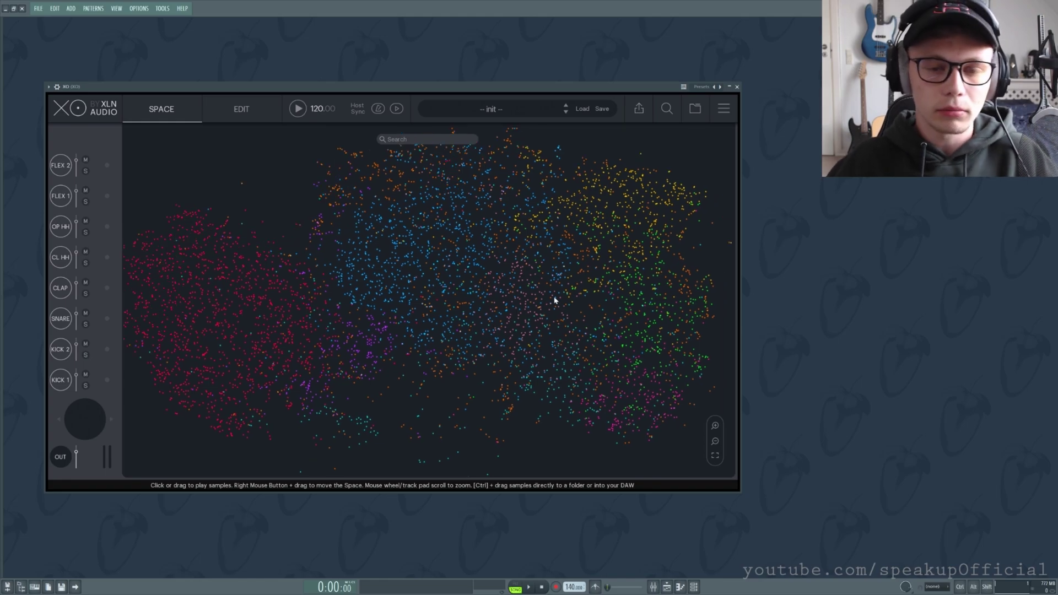
click(697, 112)
click(699, 113)
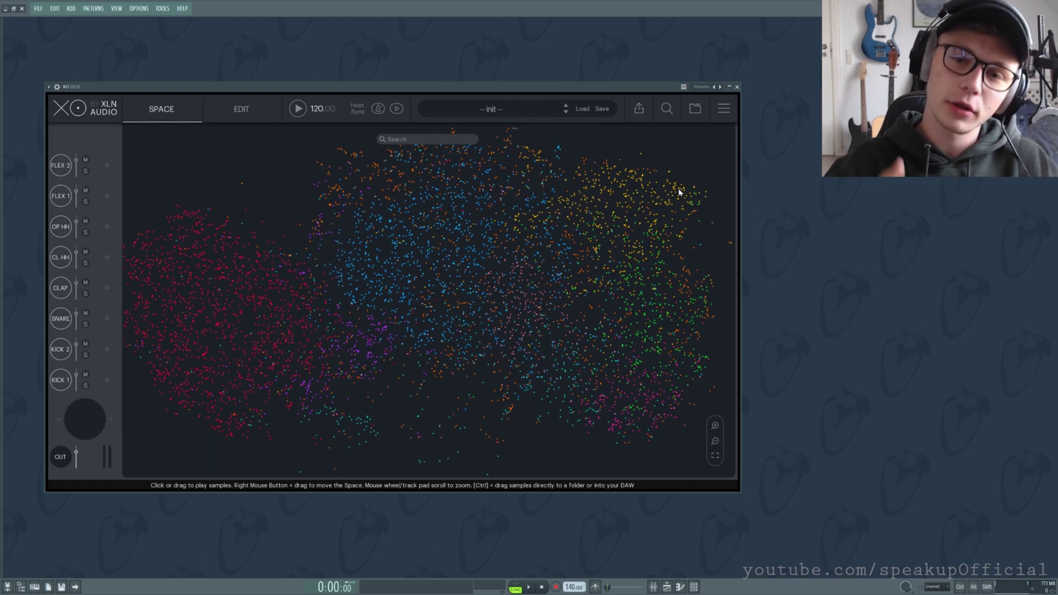
scroll(540, 315, down, 3)
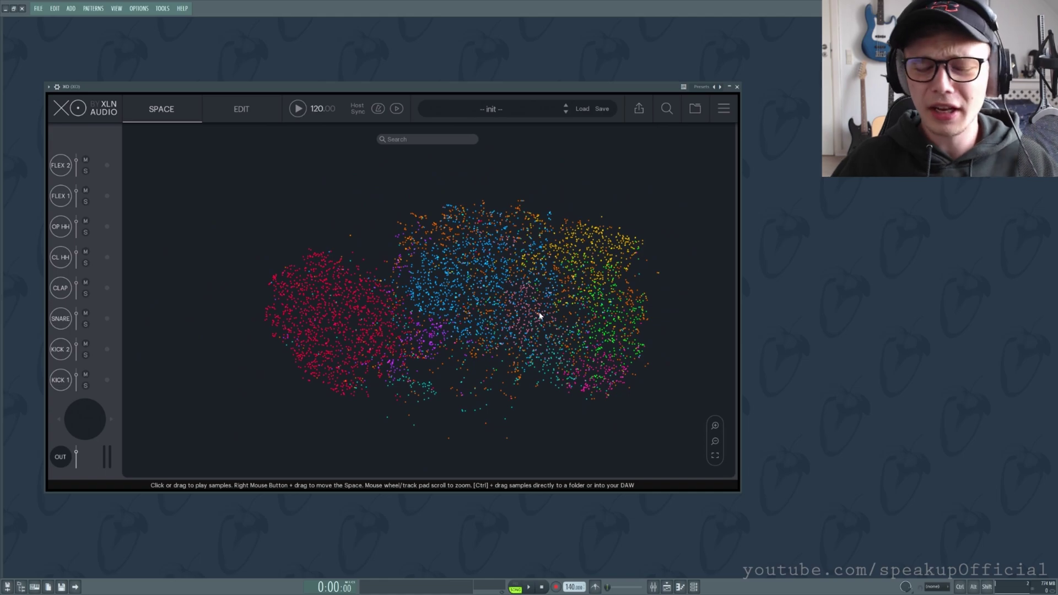
scroll(541, 318, up, 3)
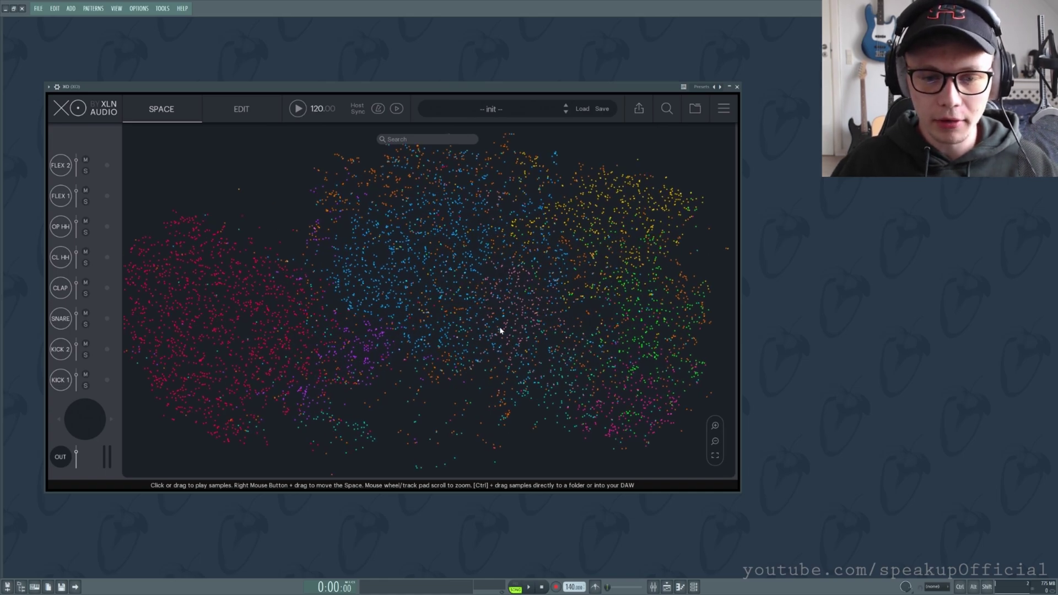
scroll(652, 344, up, 3)
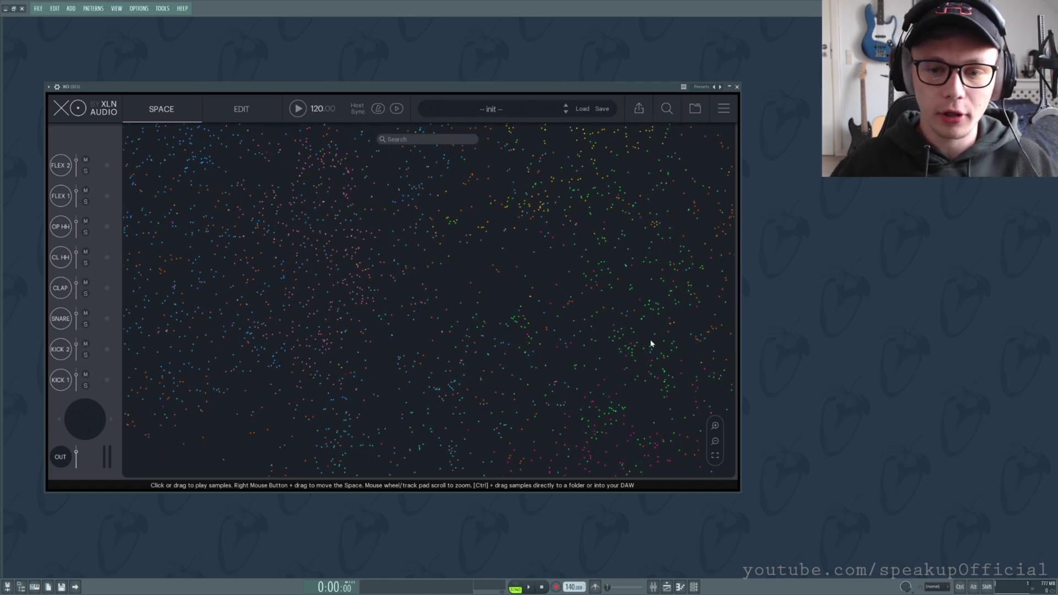
scroll(656, 337, down, 3)
scroll(655, 337, down, 5)
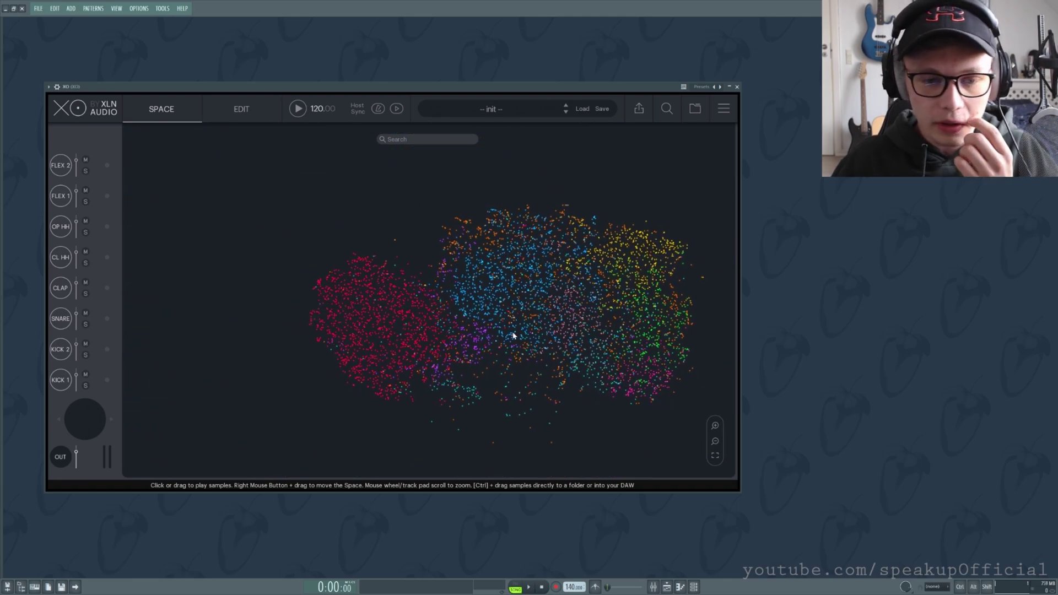
- Audition several kick samples spread across the red cluster of the Space map
scroll(386, 322, up, 3)
click(369, 305)
click(393, 283)
click(303, 266)
click(350, 387)
click(402, 371)
click(402, 340)
- Audition several snare samples in the blue cluster, including BeatWeirdness_ProcessedSnare_14.wav
click(523, 287)
click(546, 272)
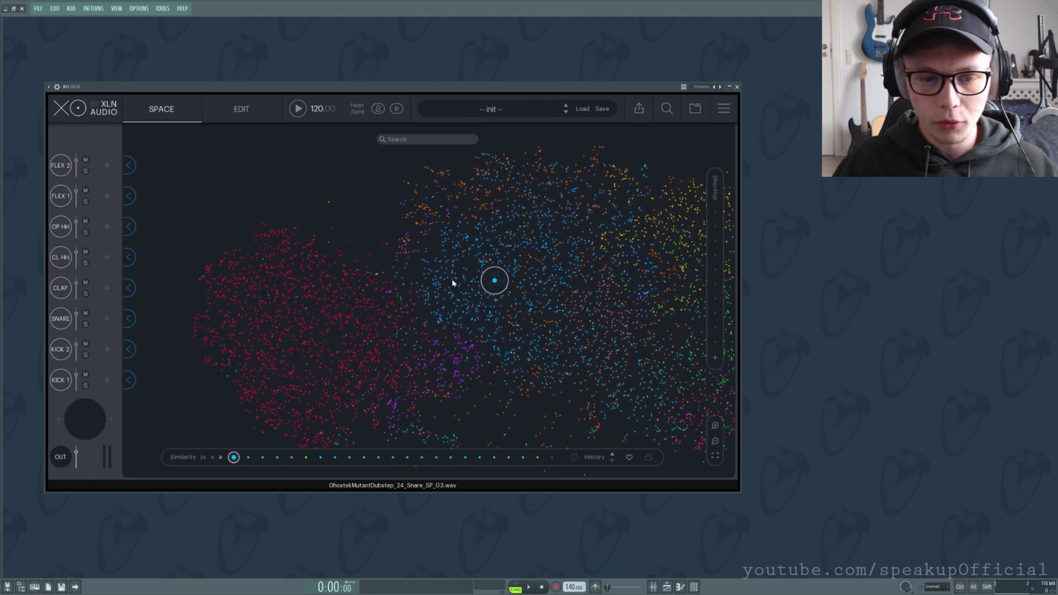
click(503, 280)
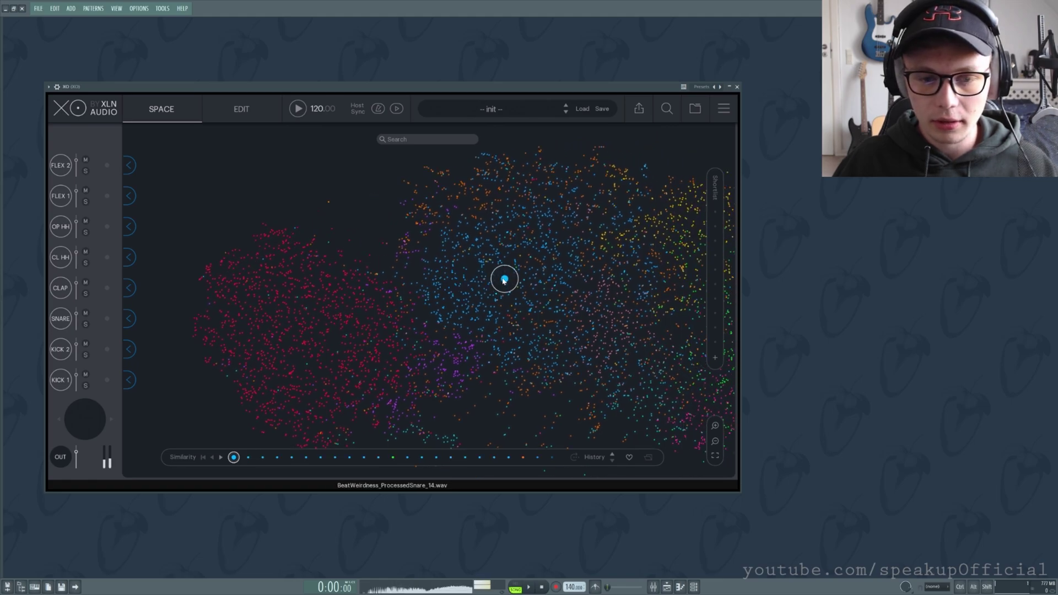
click(570, 287)
- Audition hi-hat samples in the yellow cluster, including 73_Hat_32_SP.wav and WestCoastTrap&RnB_Hat_15_SP.wav
mouse_move(488, 293)
mouse_down()
mouse_move(447, 281)
mouse_move(609, 215)
mouse_move(633, 225)
mouse_up()
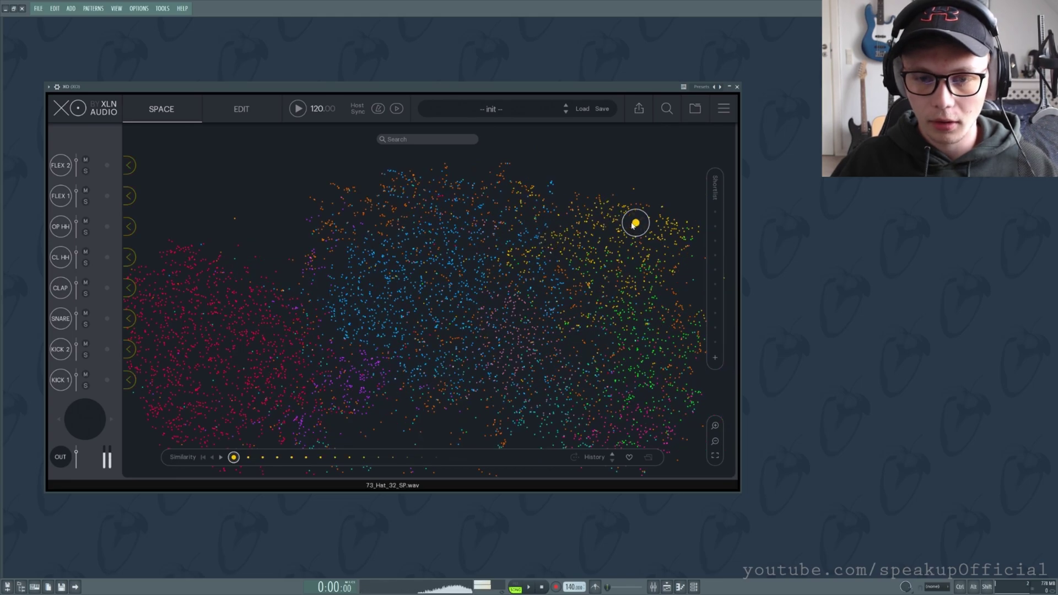
click(663, 241)
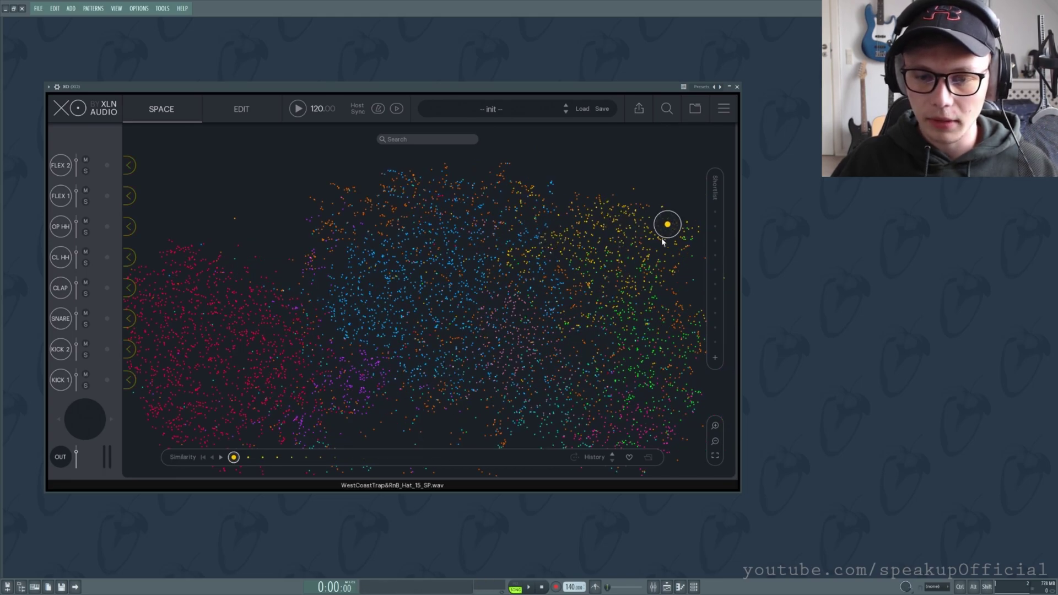
click(599, 214)
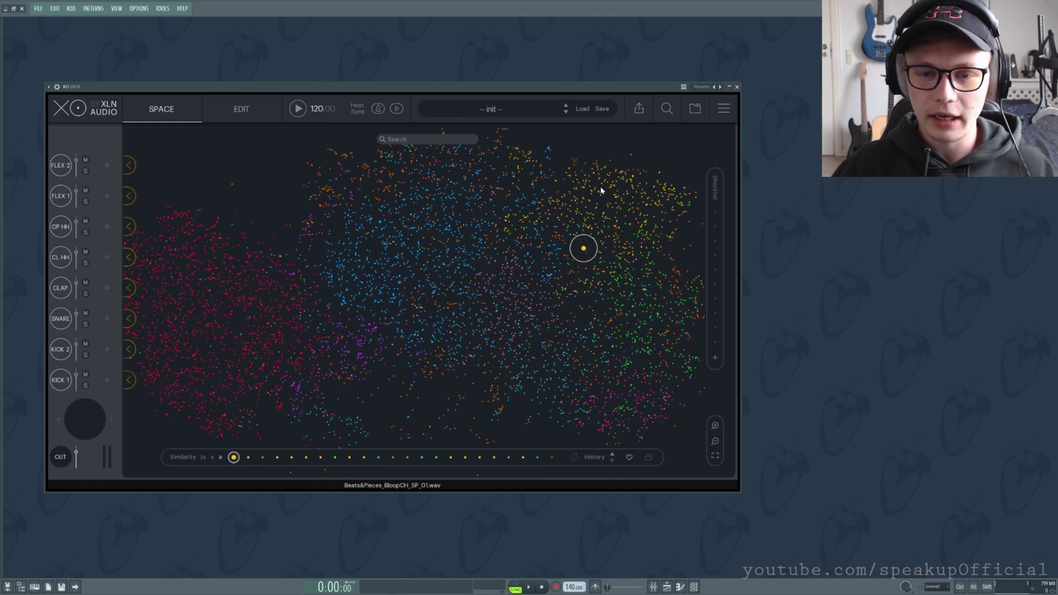
- Audition OrganicSessions_HiHatDryOneStab_01_SP.wav and sweep through a continuous path of neighbouring samples around the yellow cluster
scroll(586, 167, up, 6)
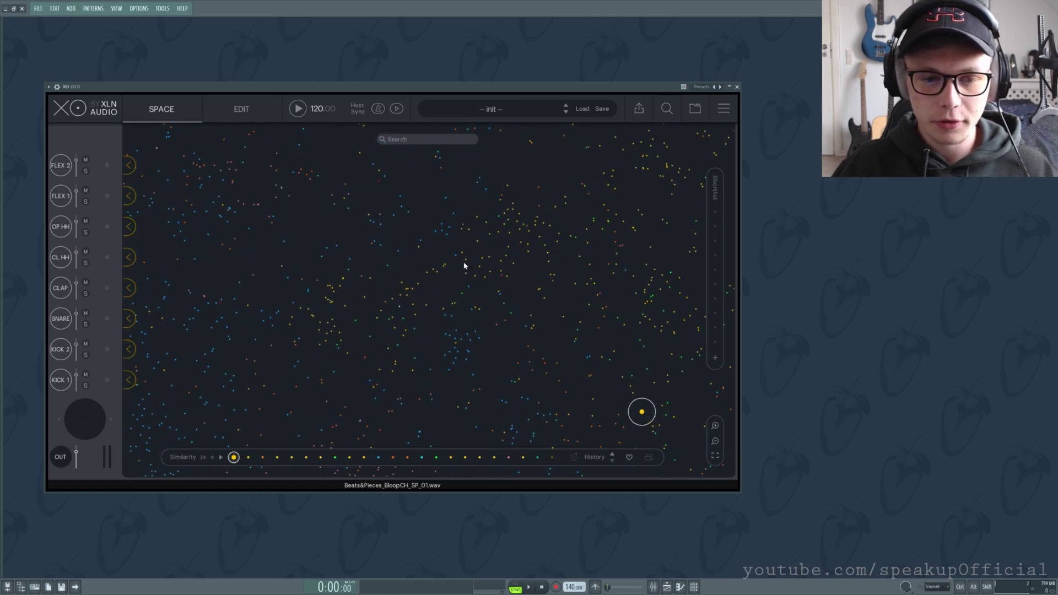
click(433, 256)
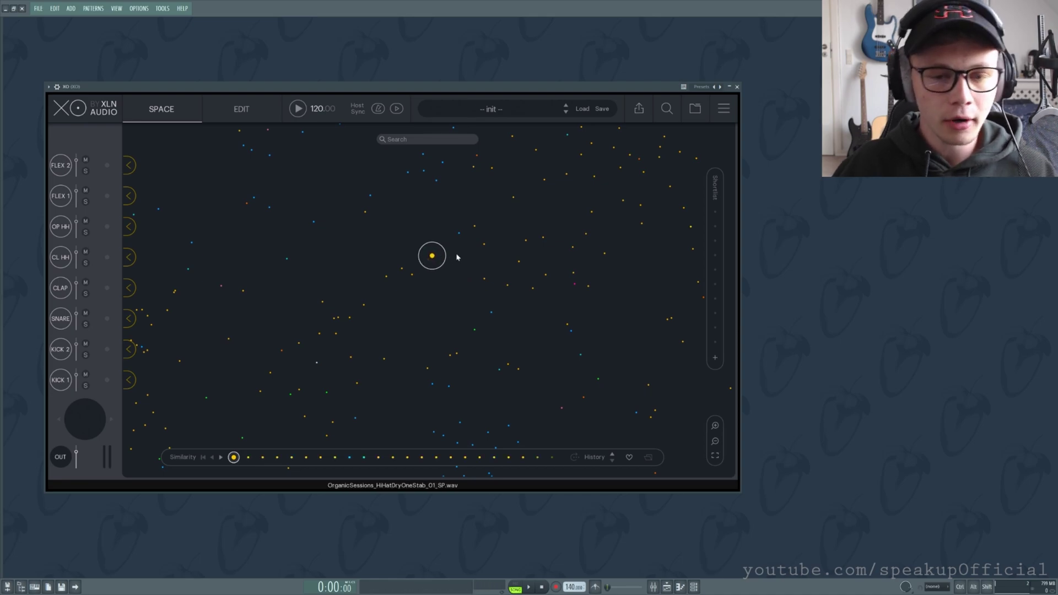
mouse_move(428, 256)
mouse_down()
mouse_move(408, 275)
mouse_move(401, 266)
mouse_up()
click(526, 225)
mouse_move(526, 225)
mouse_down()
mouse_move(451, 217)
mouse_move(357, 240)
mouse_move(317, 302)
mouse_move(249, 291)
mouse_move(301, 178)
mouse_move(228, 168)
mouse_move(207, 323)
mouse_move(326, 357)
mouse_move(452, 433)
mouse_move(517, 380)
mouse_move(557, 444)
mouse_move(602, 445)
mouse_up()
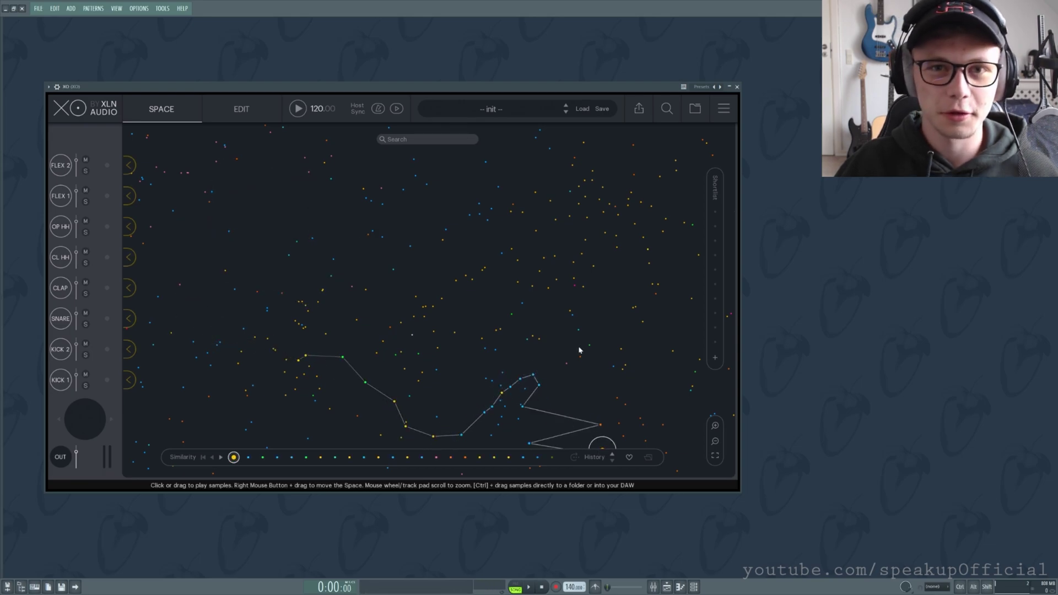
- Audition kicks across the red cluster and assign GhostekMutantDubstep_24_Kick_SP_19.wav to the KICK 1 channel
scroll(579, 350, down, 6)
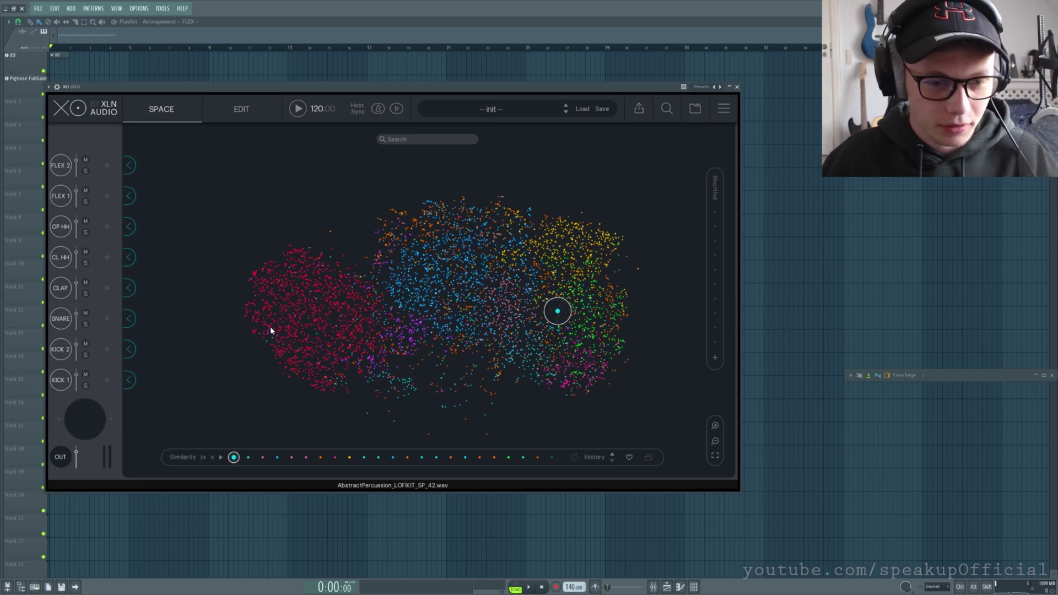
scroll(264, 331, up, 3)
scroll(264, 328, up, 4)
mouse_move(424, 262)
mouse_down()
mouse_move(401, 255)
mouse_move(386, 274)
mouse_move(383, 320)
mouse_move(369, 334)
mouse_move(402, 364)
mouse_move(359, 361)
mouse_move(371, 338)
mouse_up()
drag(497, 270, 446, 381)
click(490, 268)
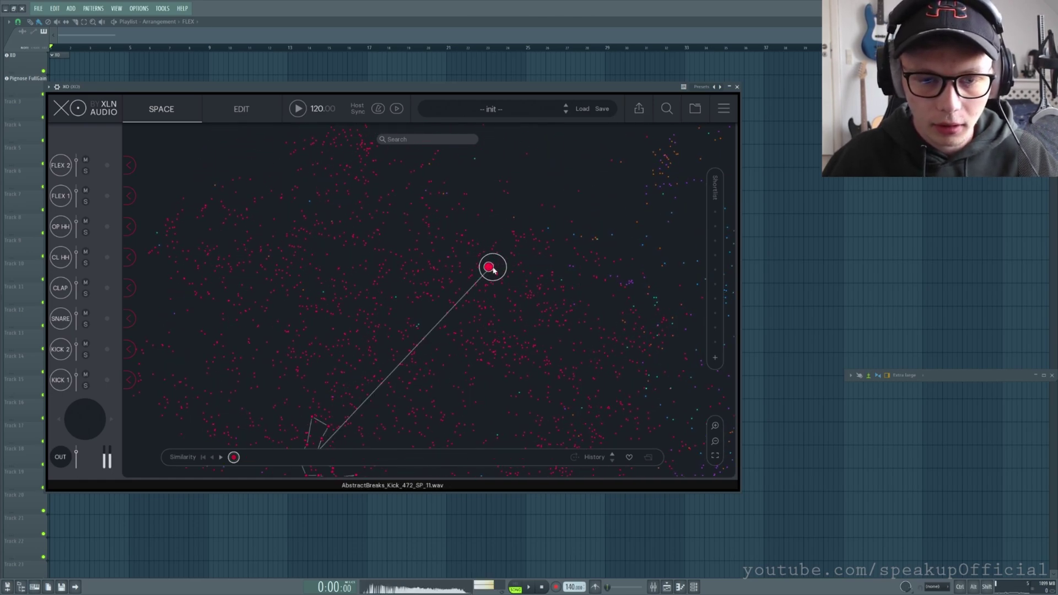
mouse_move(494, 270)
mouse_down()
mouse_move(506, 284)
mouse_move(482, 291)
mouse_move(466, 251)
mouse_move(455, 274)
mouse_up()
scroll(506, 279, up, 2)
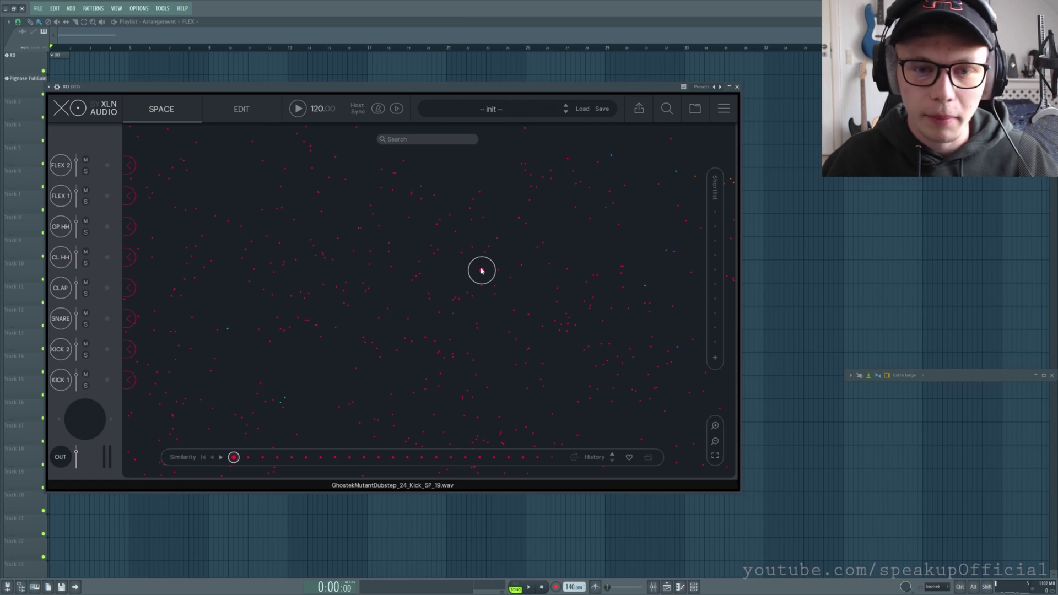
click(129, 381)
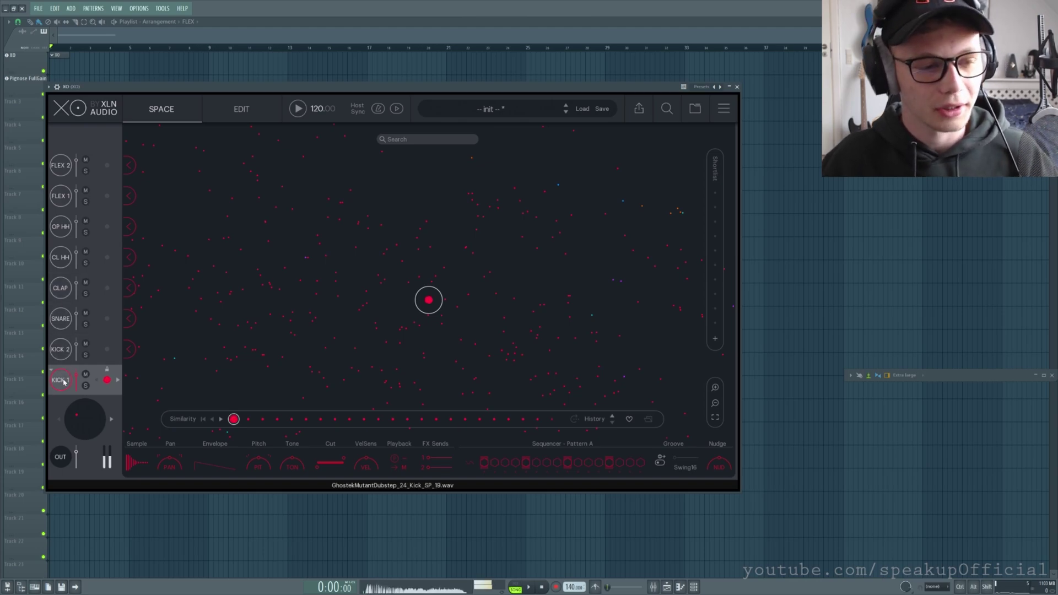
- Assign the kick sample FutureHop_SlipKick_315_01.wav to the KICK 2 channel and audition both kick channels
click(378, 260)
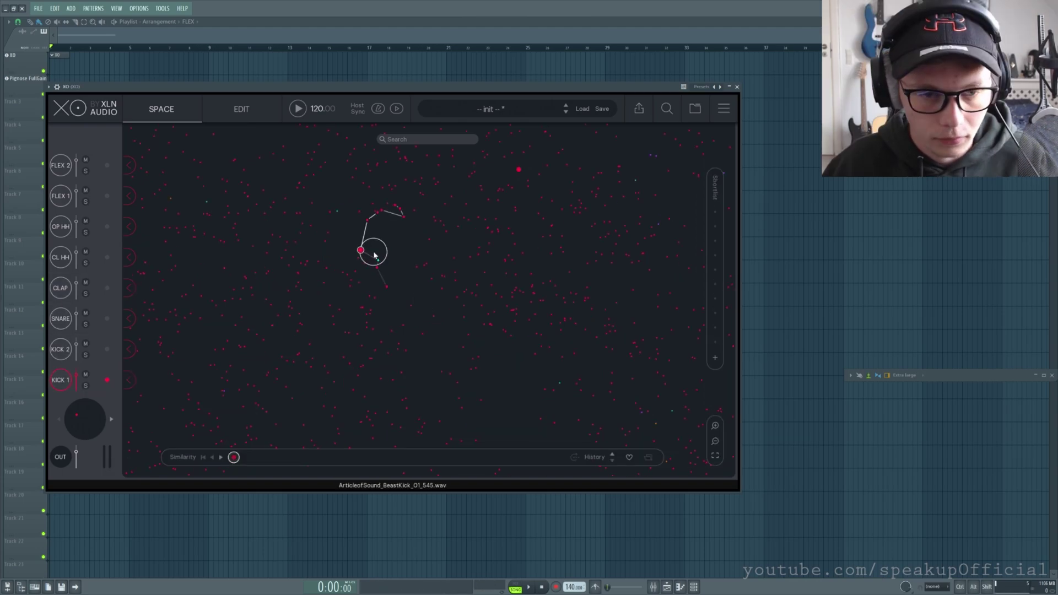
click(377, 213)
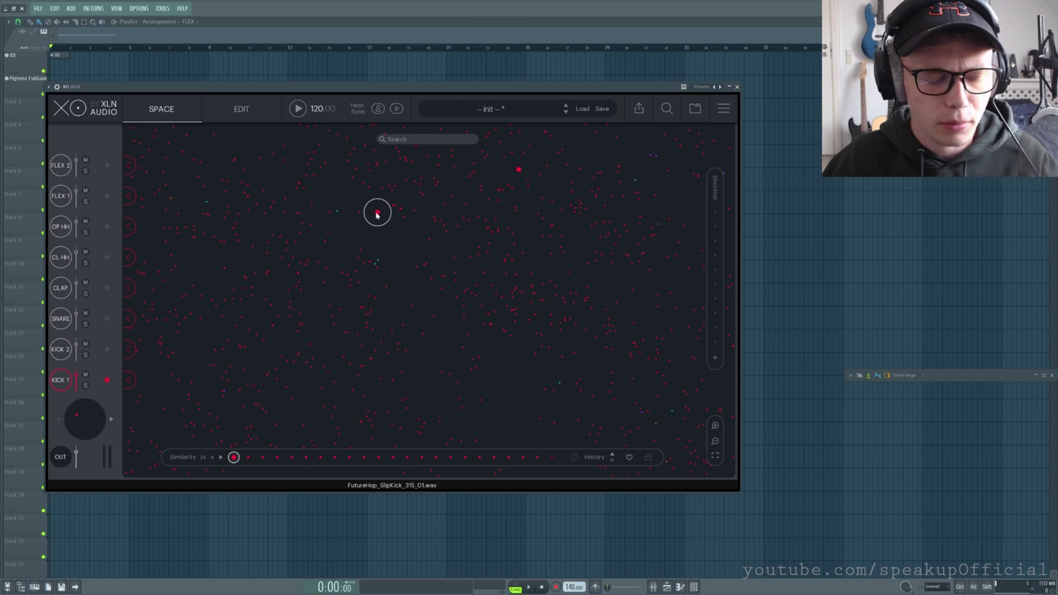
click(130, 350)
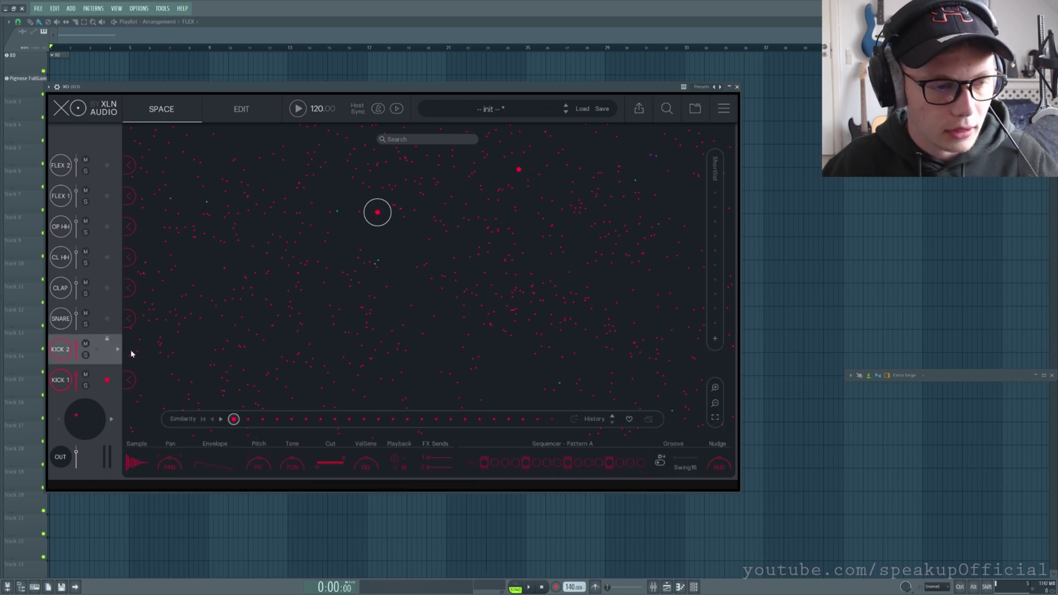
click(62, 379)
click(60, 349)
- Audition samples outside the kick cluster and assign the chosen pink sample to the CLAP channel
scroll(330, 333, down, 5)
scroll(329, 334, down, 2)
scroll(517, 358, up, 6)
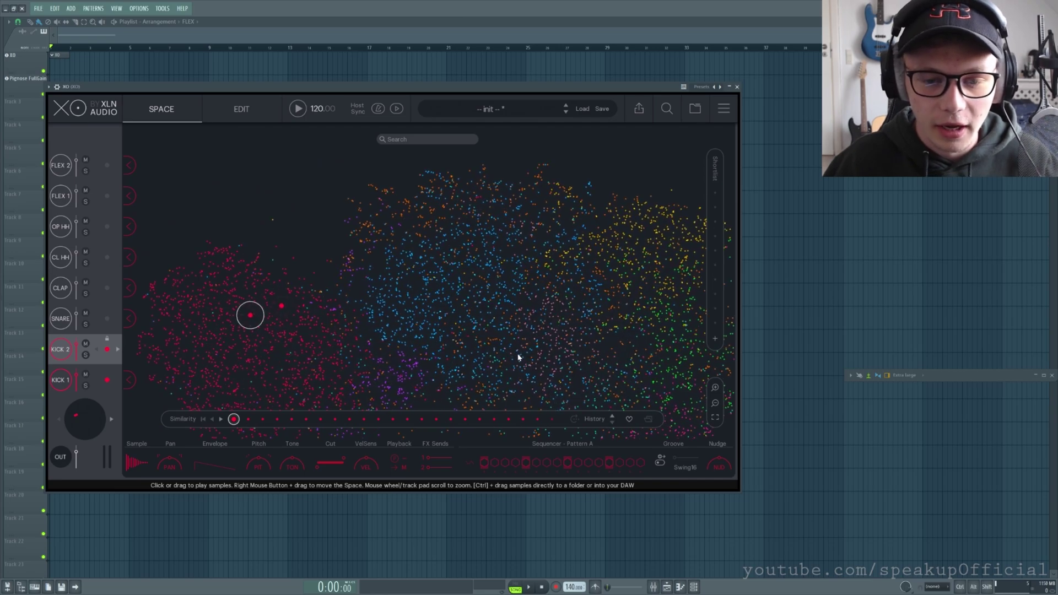
mouse_move(408, 256)
mouse_down()
mouse_move(388, 273)
mouse_move(402, 250)
mouse_move(366, 255)
mouse_move(326, 321)
mouse_up()
scroll(453, 362, up, 5)
drag(452, 362, 369, 330)
click(478, 374)
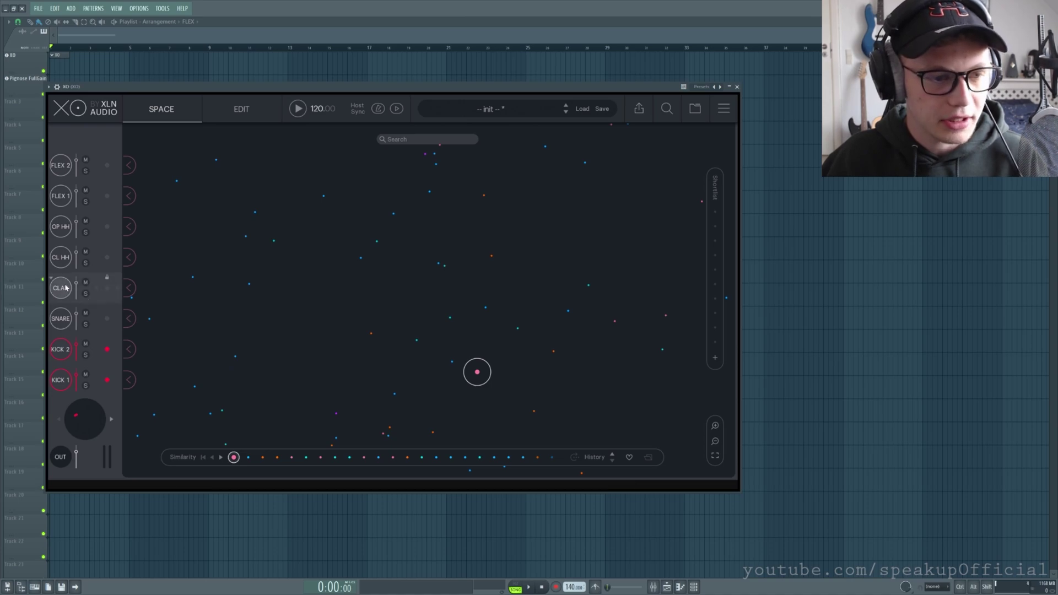
click(130, 288)
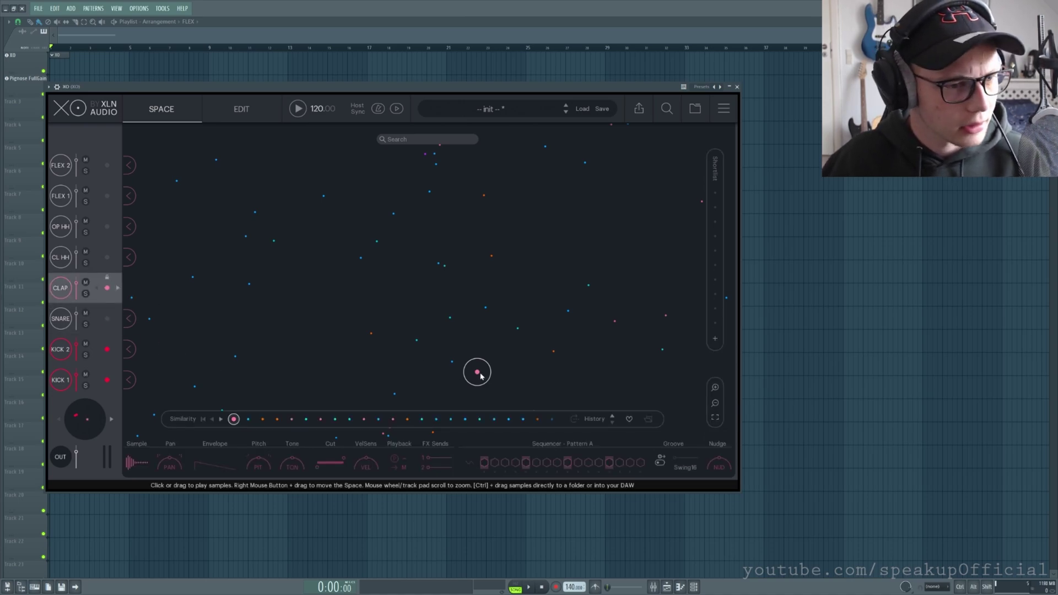
- Audition samples across the blue snare area, including GhostekMutantDubstep_24_Snare_SP_39.wav, 12_Snare_07_SP.wav and 10_Rim_SP_03.wav
scroll(412, 359, down, 5)
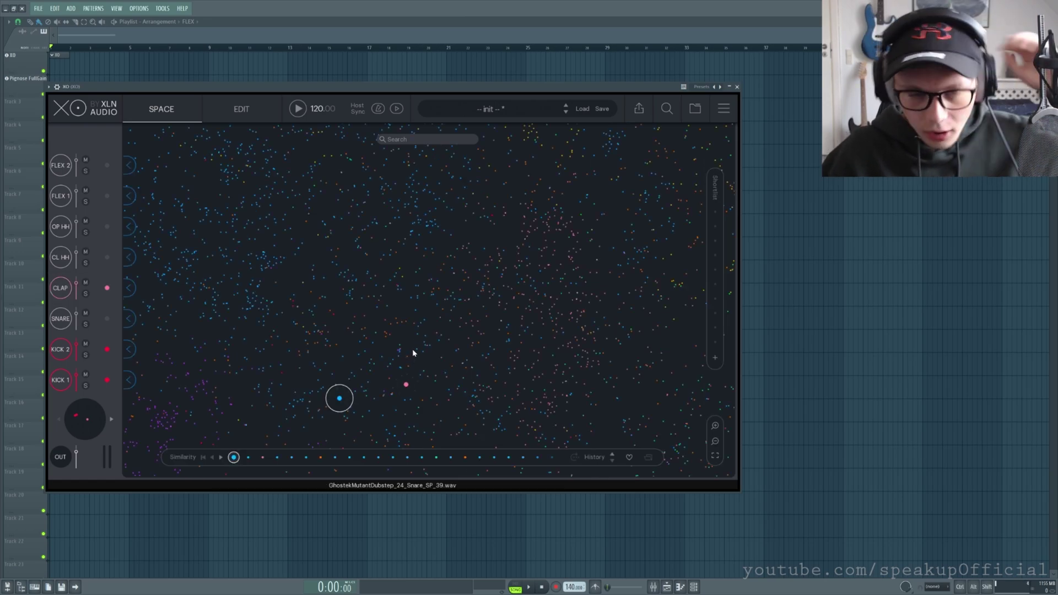
scroll(378, 302, up, 3)
drag(364, 267, 181, 193)
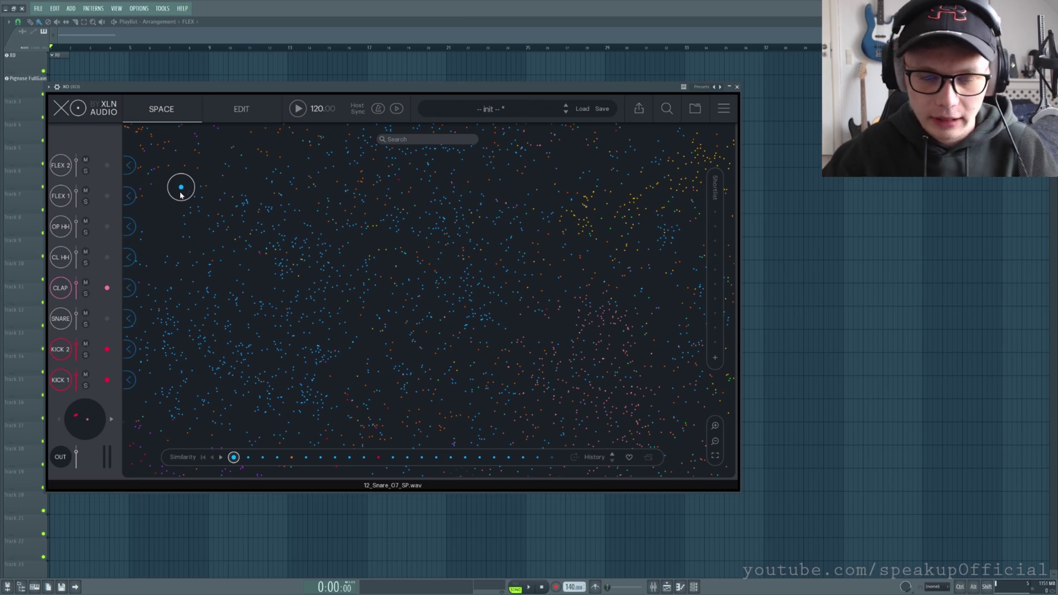
scroll(276, 283, down, 3)
drag(371, 253, 354, 283)
scroll(370, 254, up, 3)
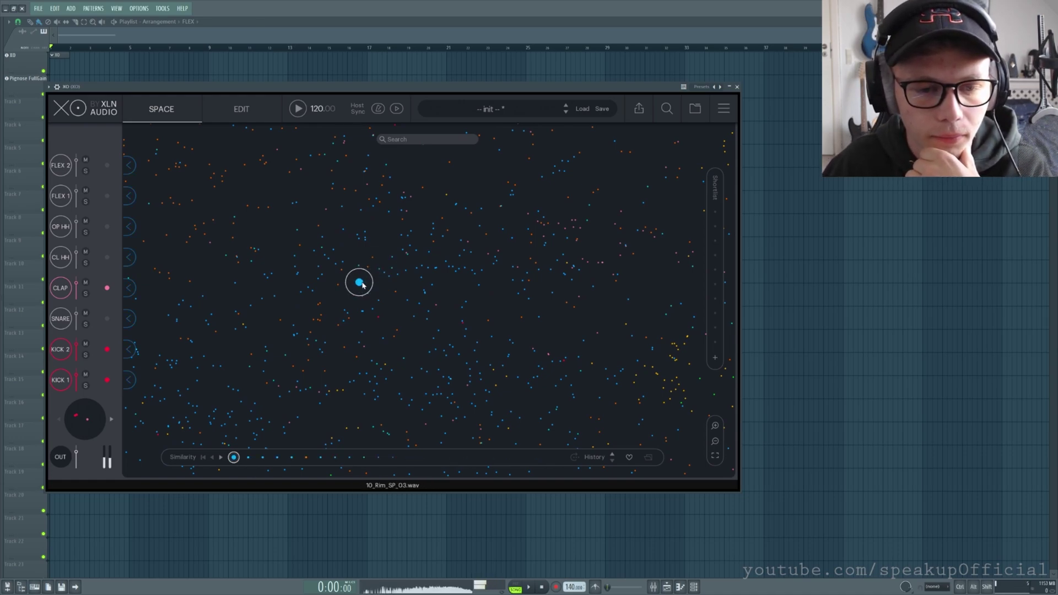
- Assign 10_Rim_SP_03.wav to the SNARE channel and audition the CLAP and SNARE channels
scroll(354, 283, up, 3)
click(133, 318)
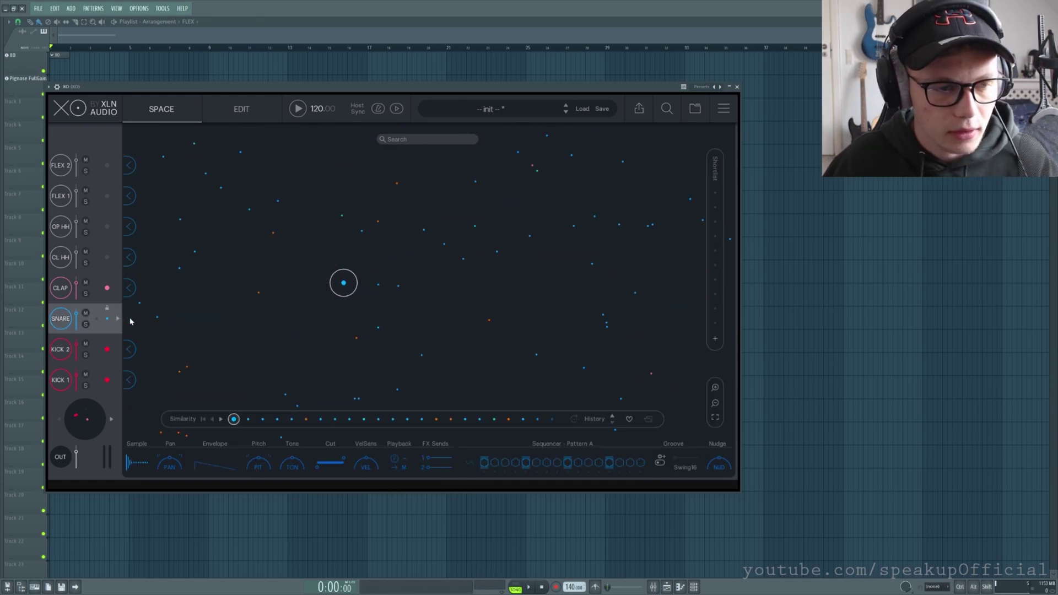
click(61, 287)
click(61, 318)
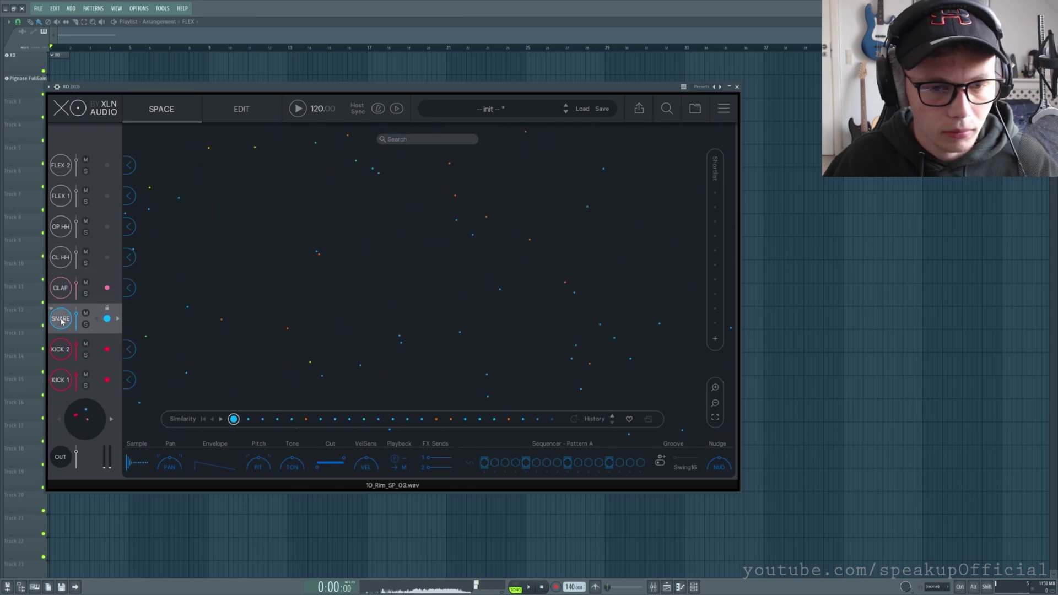
- Audition Vintage_Dry_Hi-Fi.wav beside the snare sample and assign it to the CL HH channel
click(462, 303)
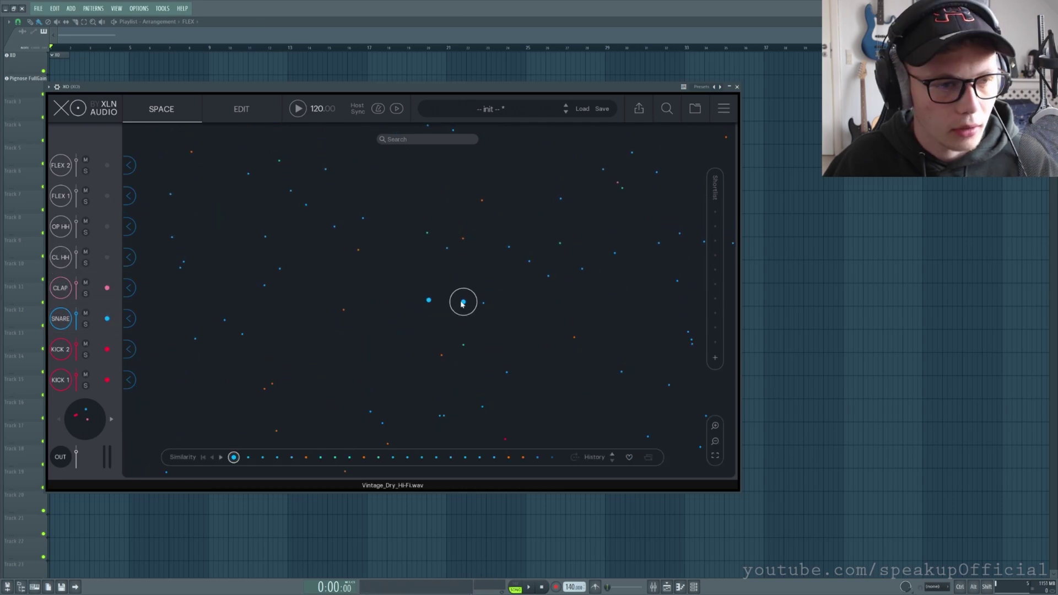
click(131, 259)
right_click(73, 261)
click(430, 284)
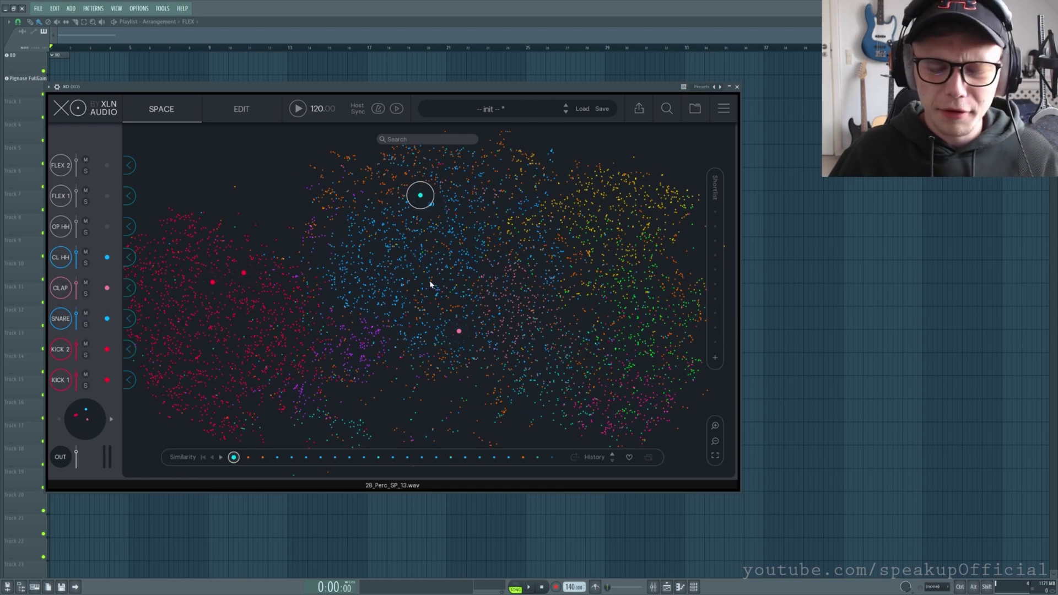
- Filter the Space map to Op HH samples and audition open hi-hats in the green cluster
click(667, 109)
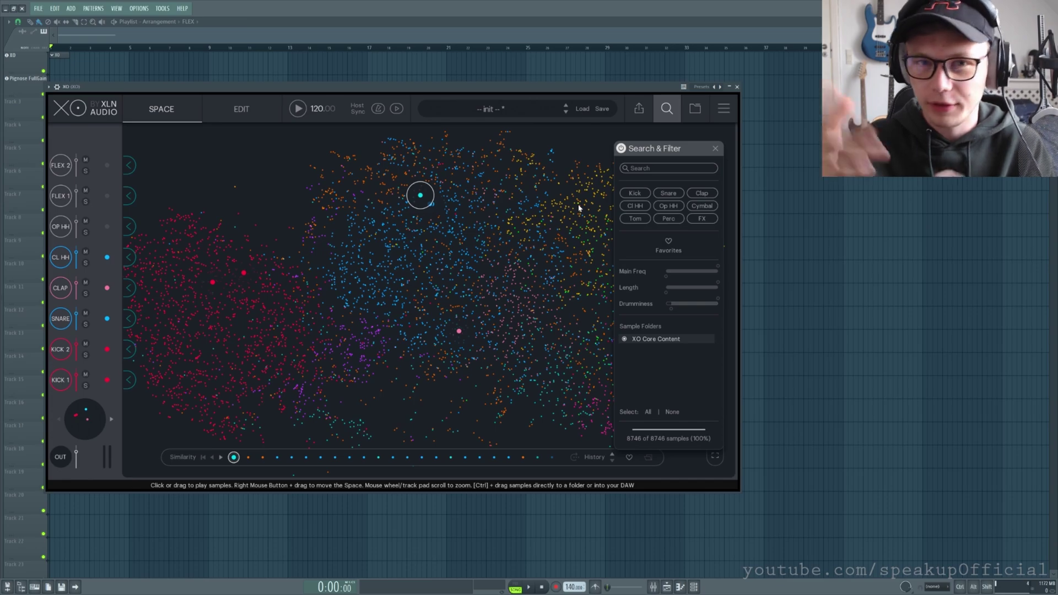
drag(579, 207, 544, 233)
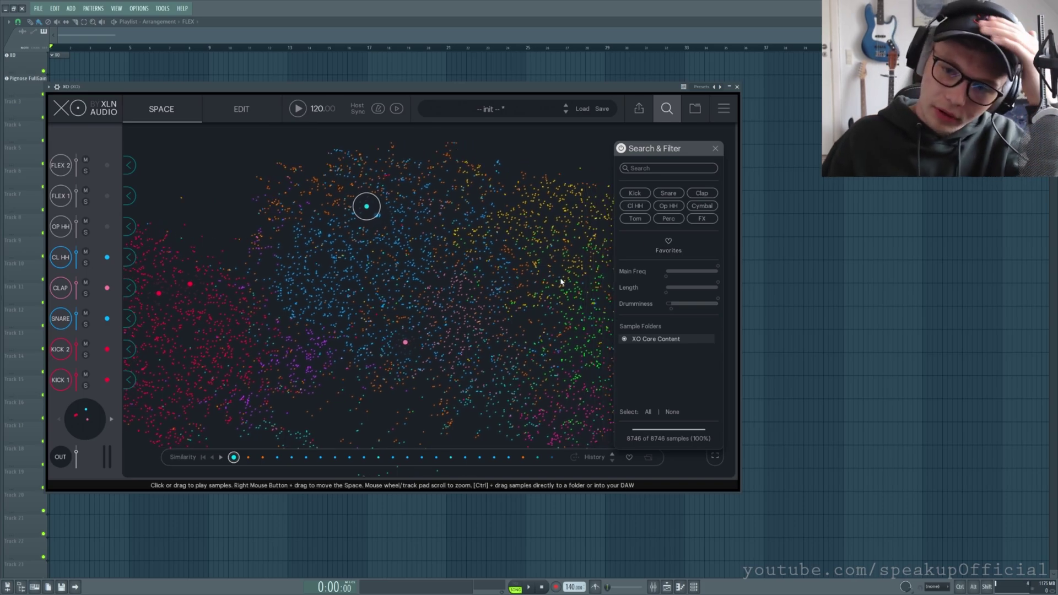
click(668, 206)
click(495, 255)
click(471, 261)
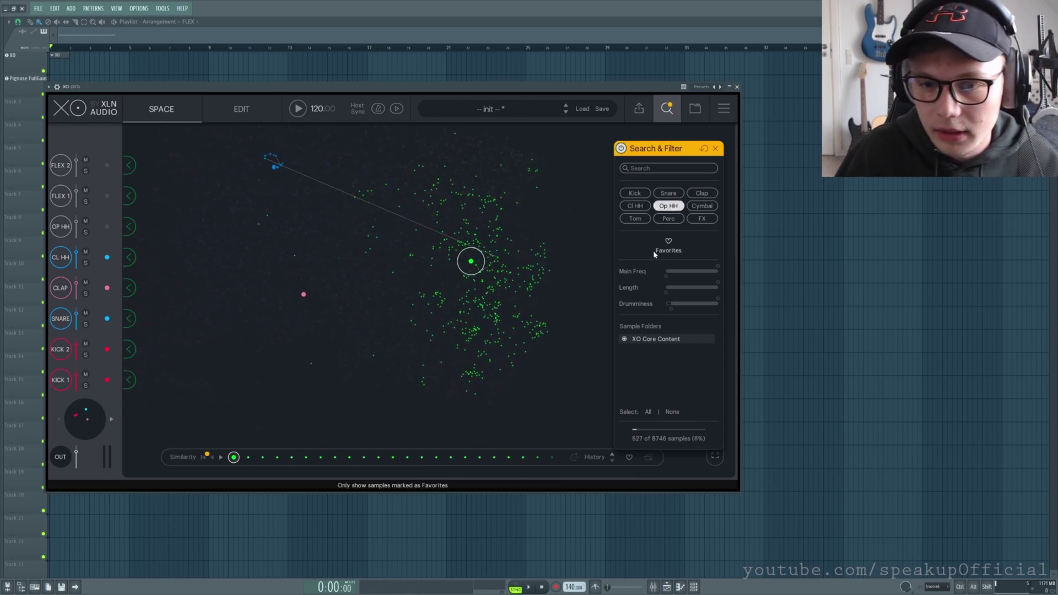
- Switch the sample filter to Cl HH, audition closed hats, and narrow it to higher main frequencies and shorter lengths
click(634, 206)
click(669, 206)
mouse_move(464, 192)
mouse_down()
mouse_move(449, 181)
mouse_move(443, 190)
mouse_up()
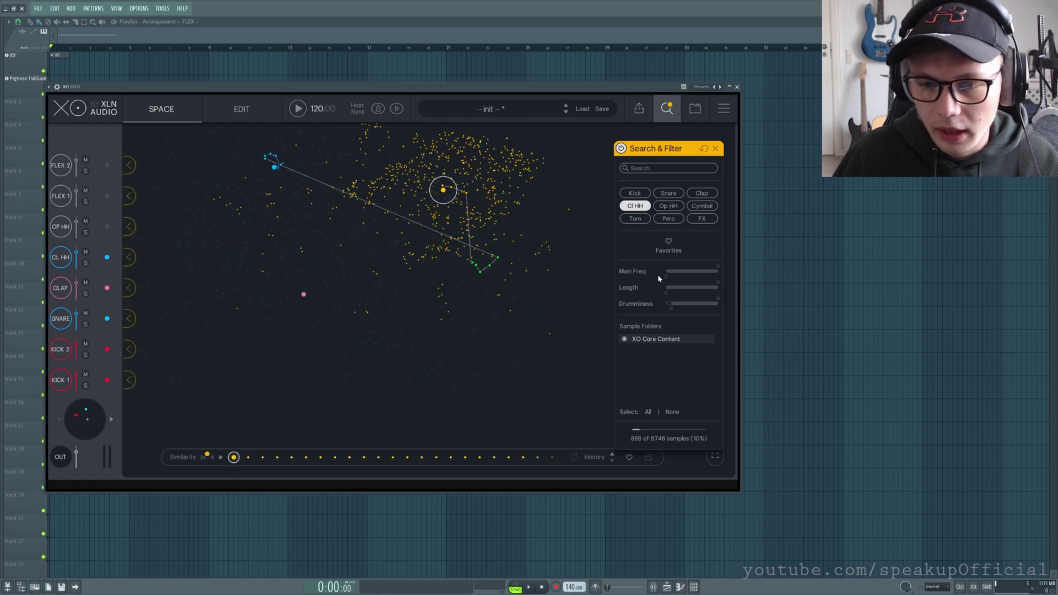
drag(666, 276, 687, 296)
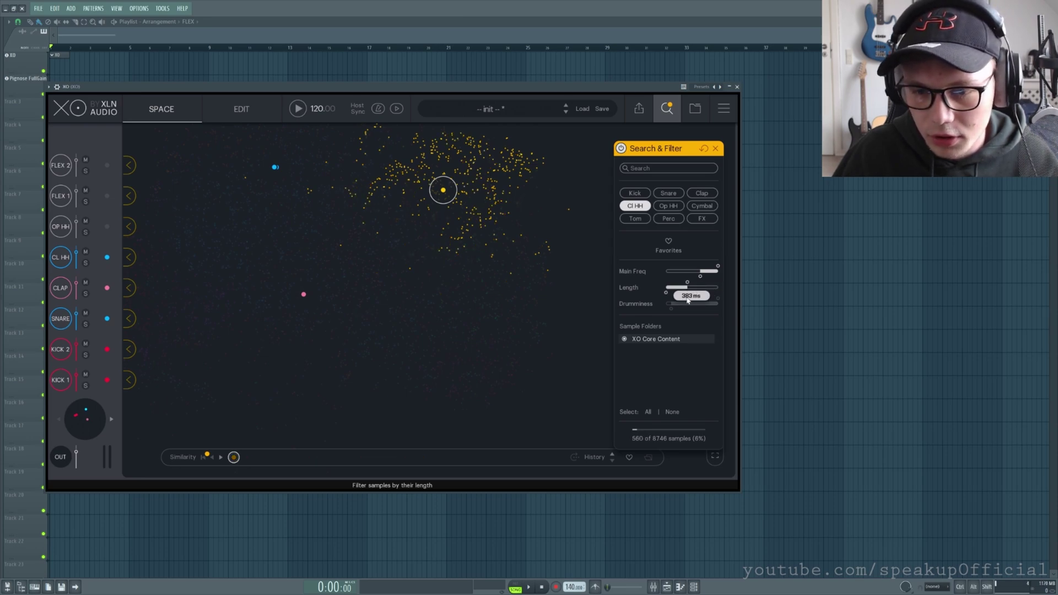
- Audition the filtered closed hats, including TearoutDnB_Hat_21_454.wav and FutureBass_Hat_SP_13.wav, and assign a yellow hat sample to the OP HH channel
scroll(530, 336, up, 3)
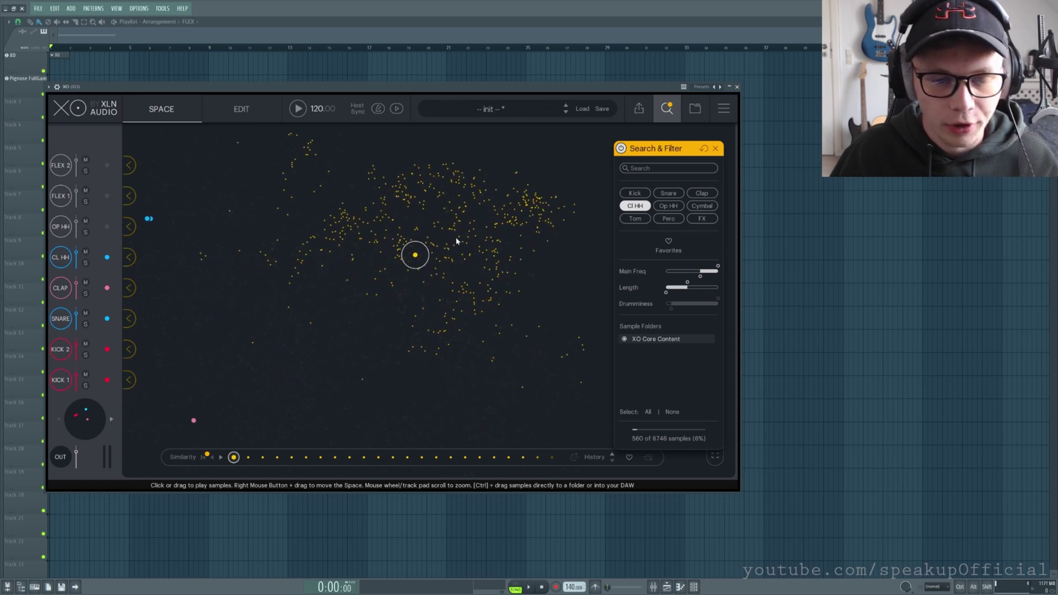
click(405, 200)
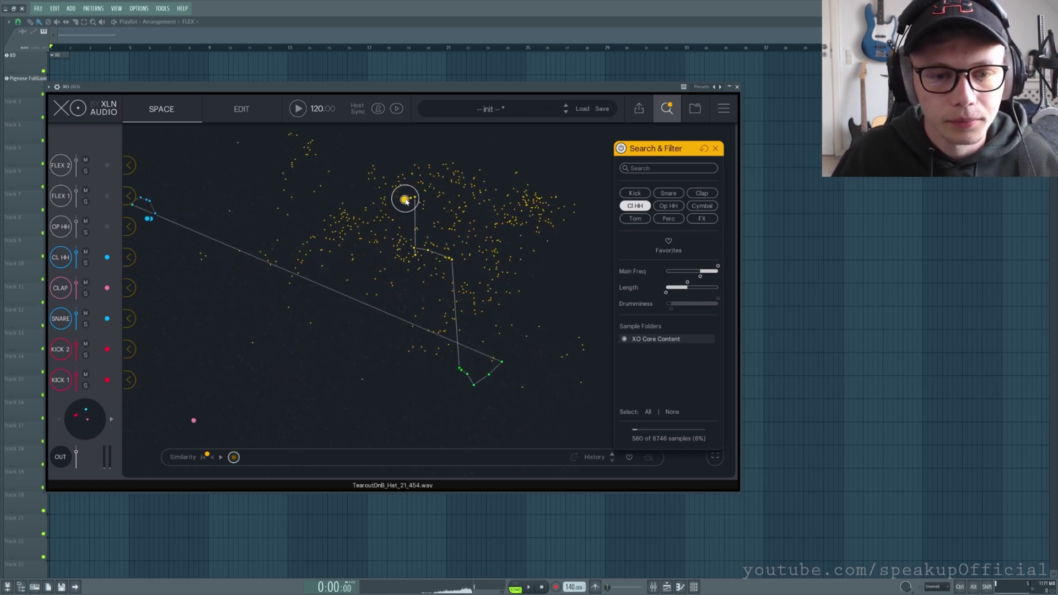
click(358, 226)
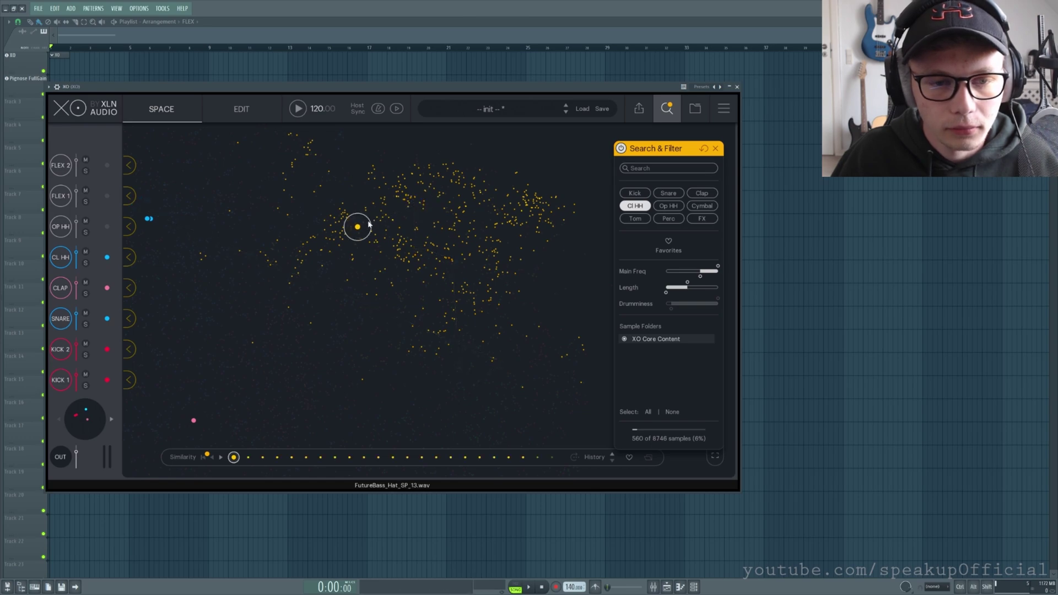
click(342, 229)
click(363, 224)
click(337, 243)
click(340, 253)
click(319, 242)
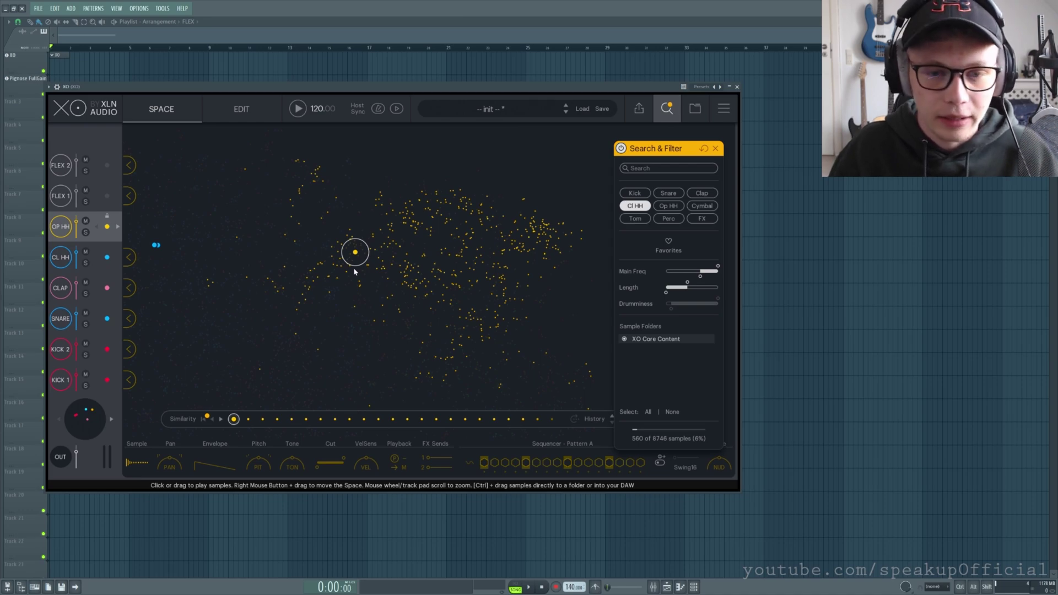
- Assign the Perc-filtered sample ExperimentalChill_TinySnapClap_01_532.wav to the FLEX 2 channel and close the Search & Filter window
drag(331, 247, 370, 235)
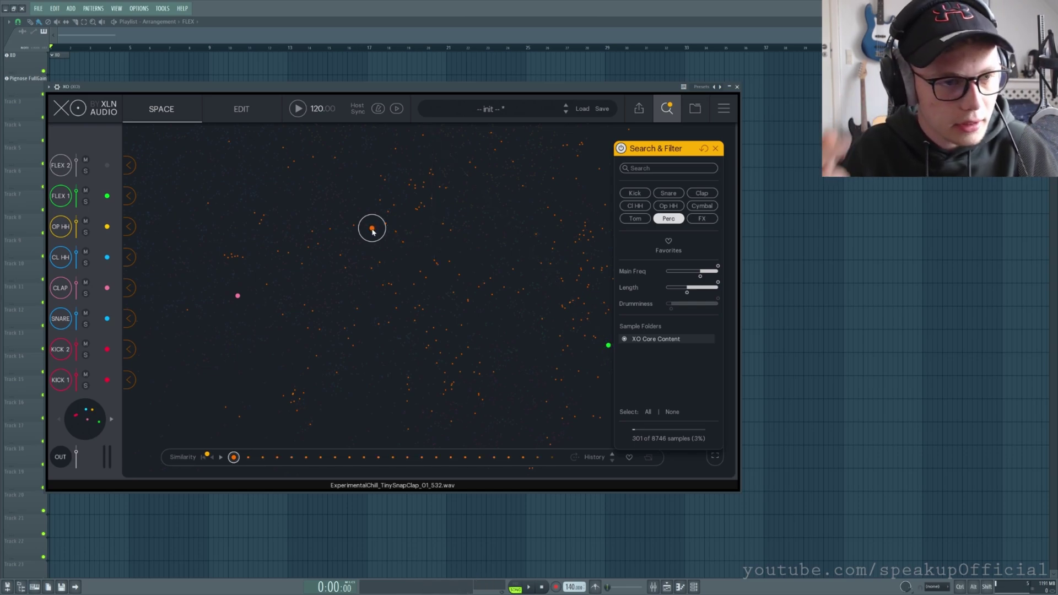
click(130, 165)
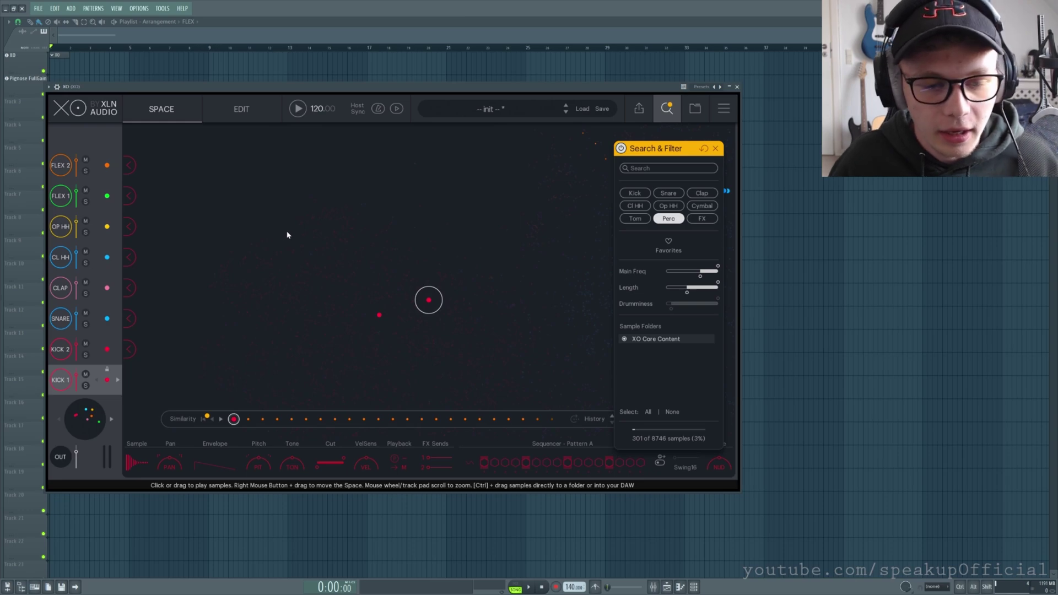
click(715, 148)
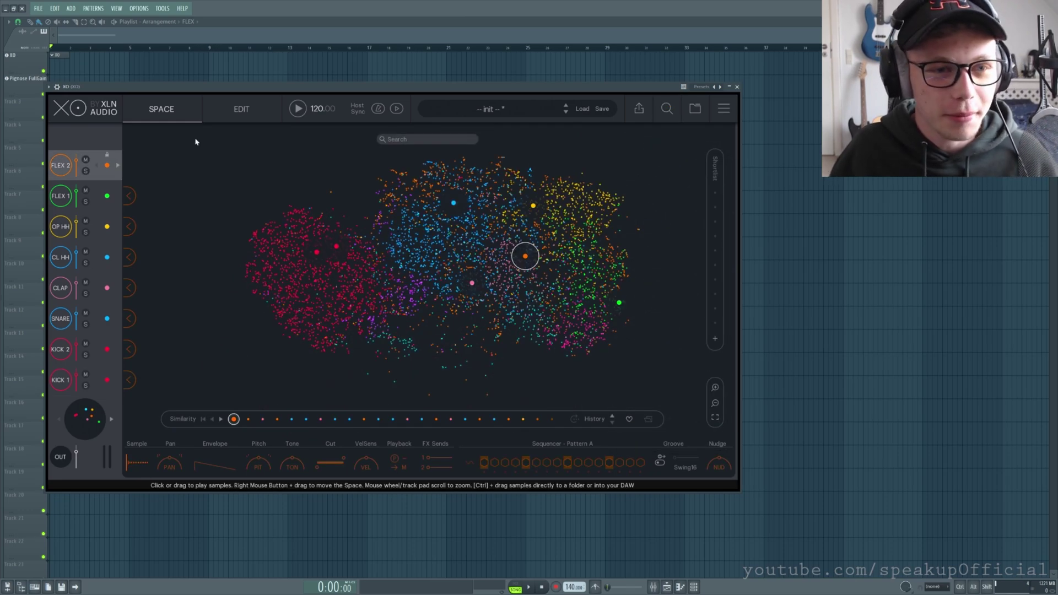
- Switch to the Edit view and inspect the FLEX 2 sample's waveform and fades in the Sample Edit window
click(241, 109)
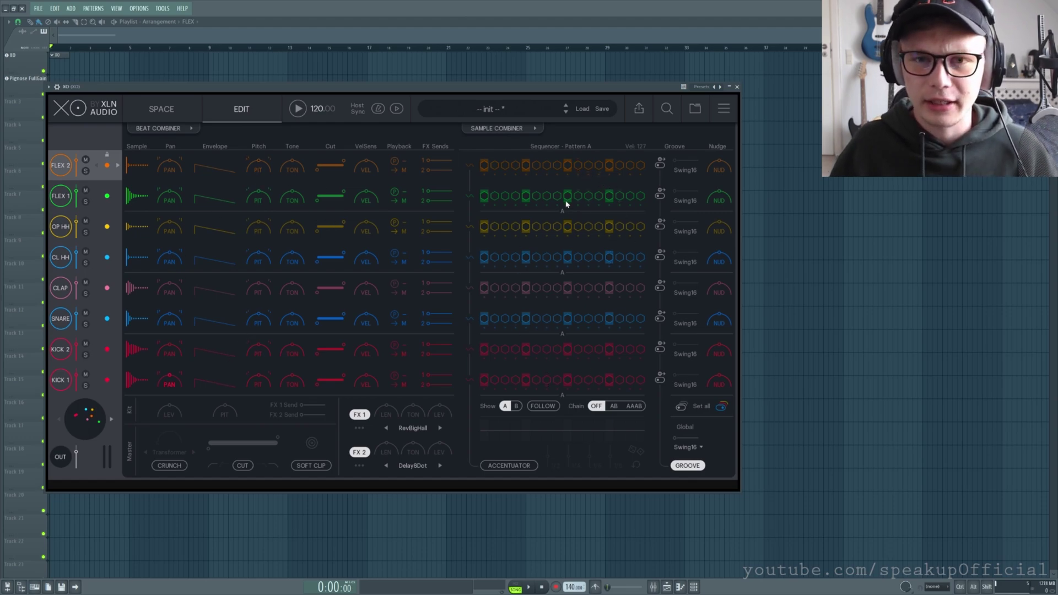
click(138, 164)
drag(321, 180, 311, 178)
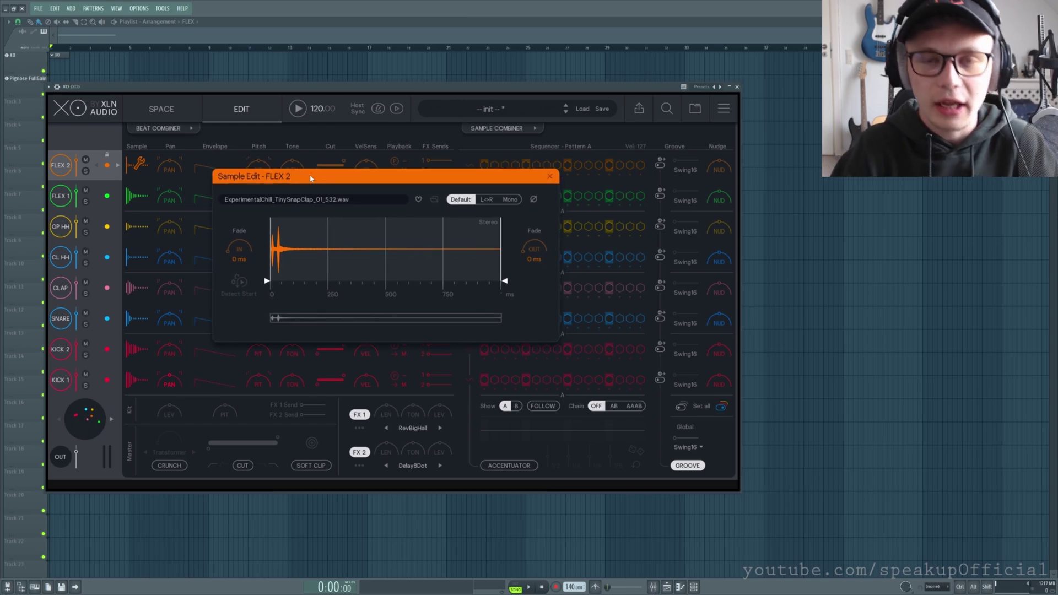
click(204, 137)
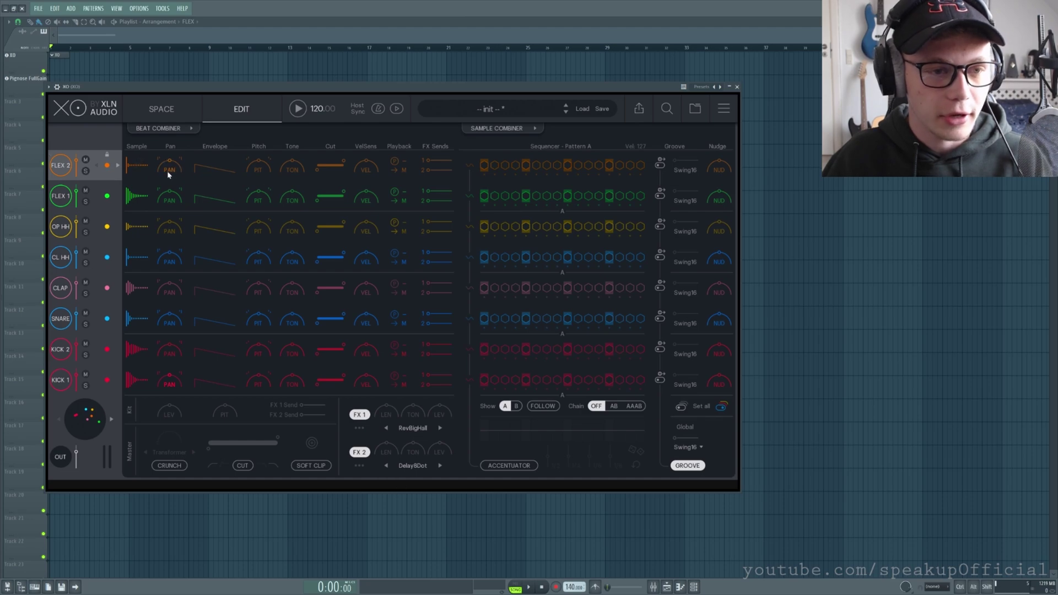
- Pan the FLEX 2 channel to -100% and audition it with the Playlist hidden
mouse_move(141, 172)
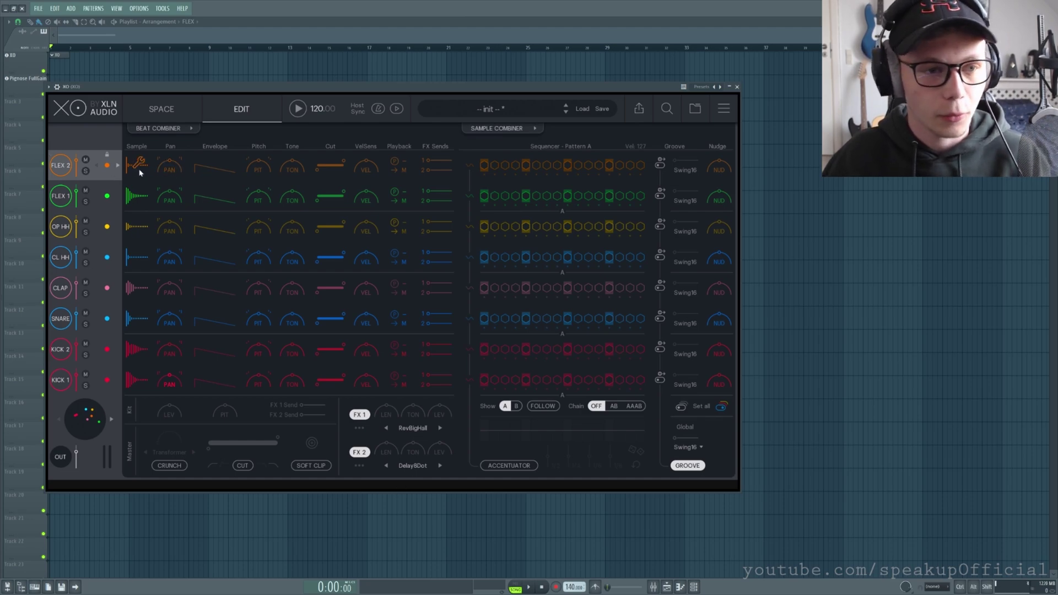
drag(160, 170, 161, 174)
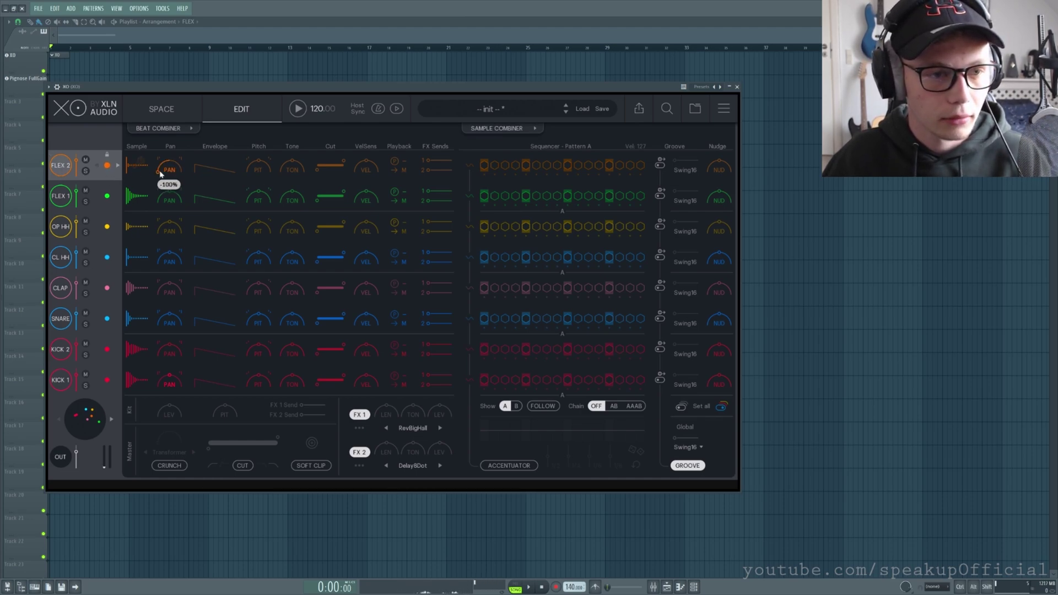
key(F5)
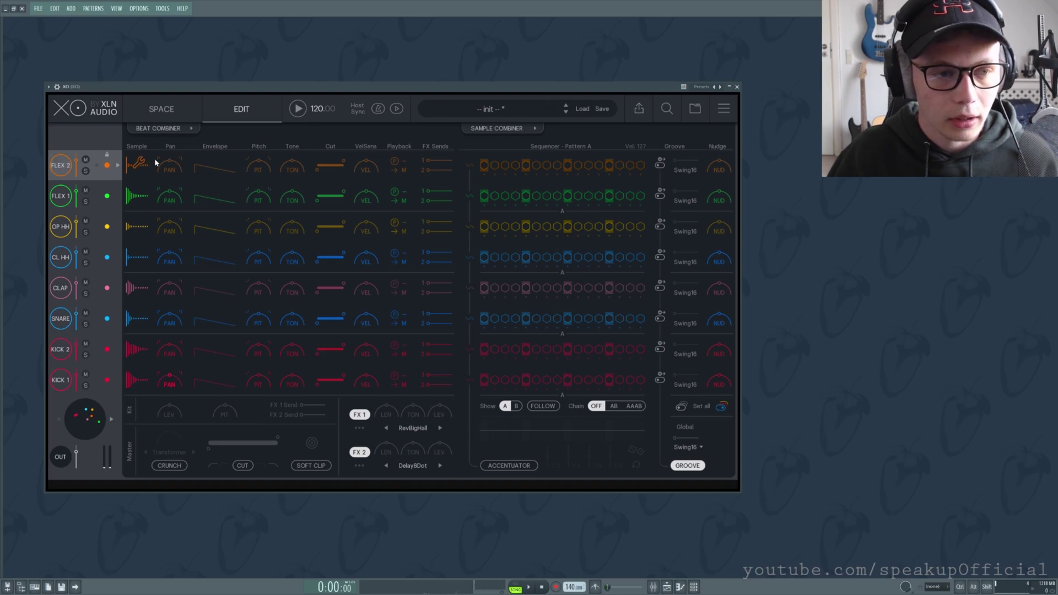
click(65, 166)
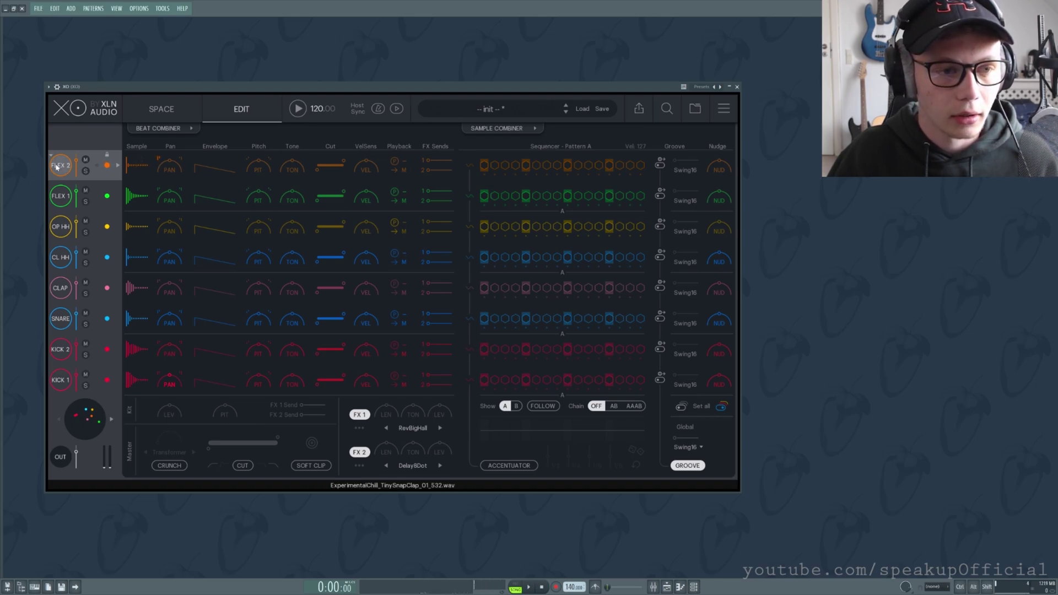
click(65, 166)
click(64, 166)
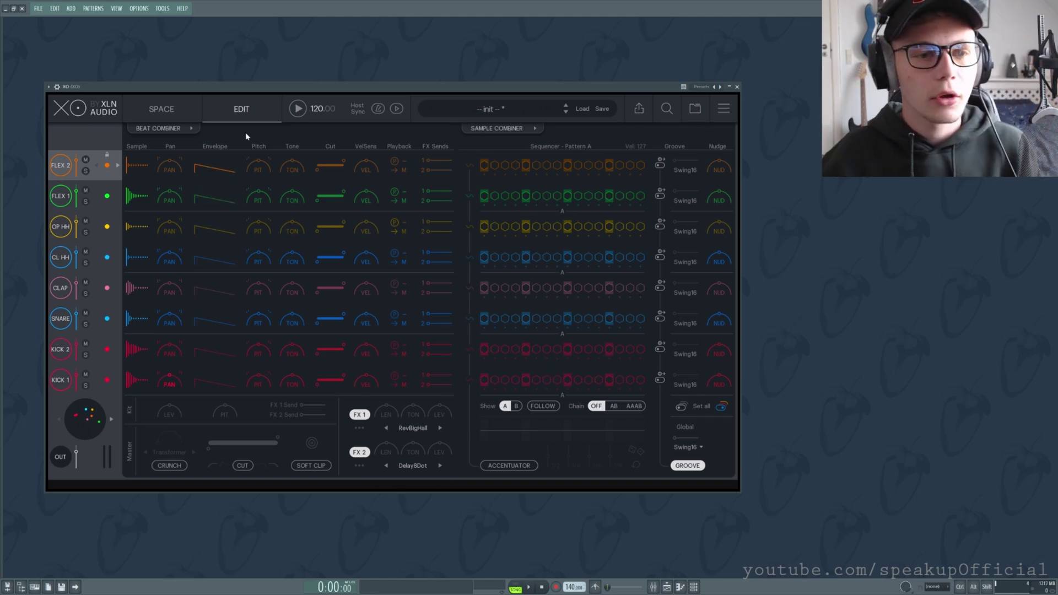
- Adjust the Transient of the FLEX 2 envelope and try lowering the channel's Pitch and Tone and moving its Cut filter
mouse_move(219, 164)
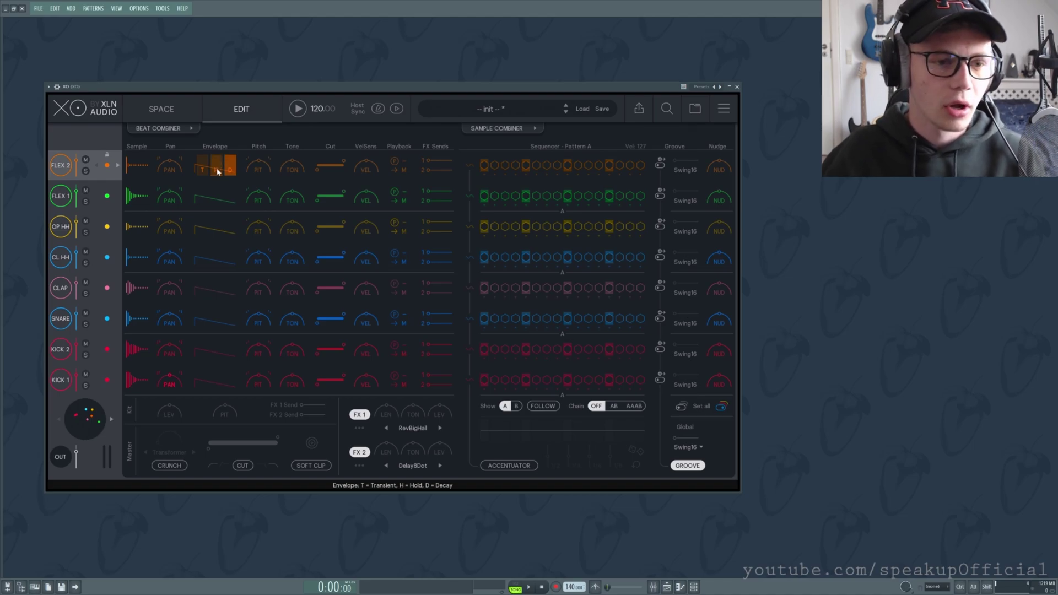
drag(208, 172, 205, 163)
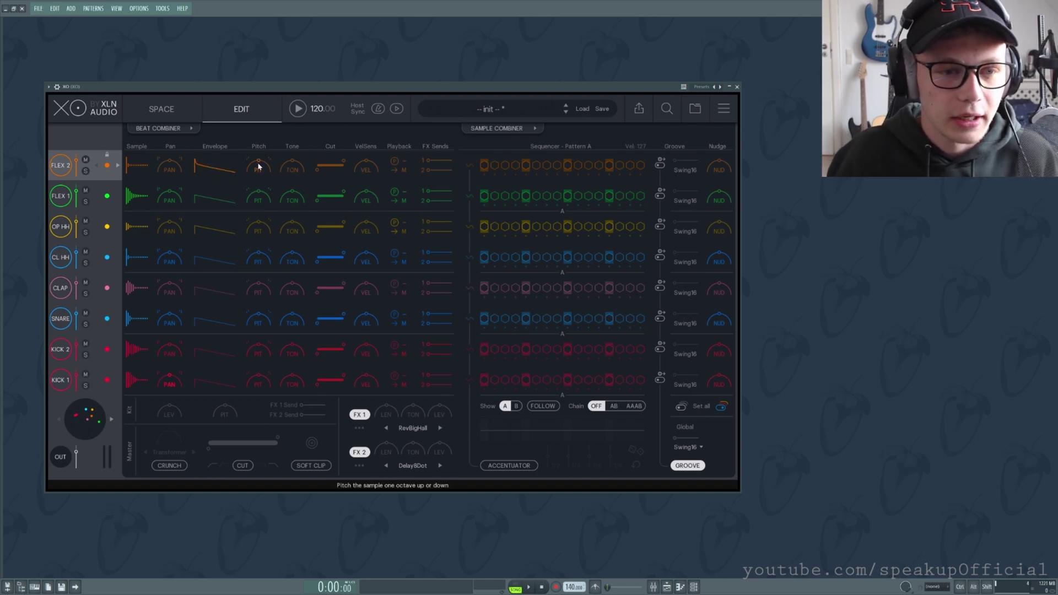
drag(259, 164, 232, 181)
drag(293, 168, 252, 175)
double_click(292, 166)
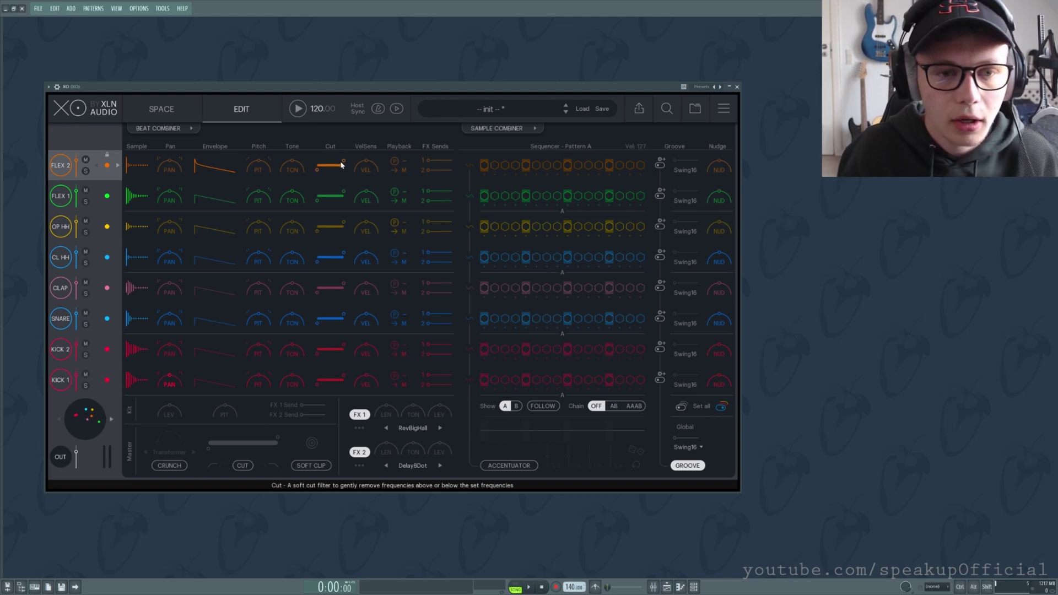
mouse_move(317, 174)
mouse_down()
mouse_move(328, 172)
mouse_move(296, 175)
mouse_up()
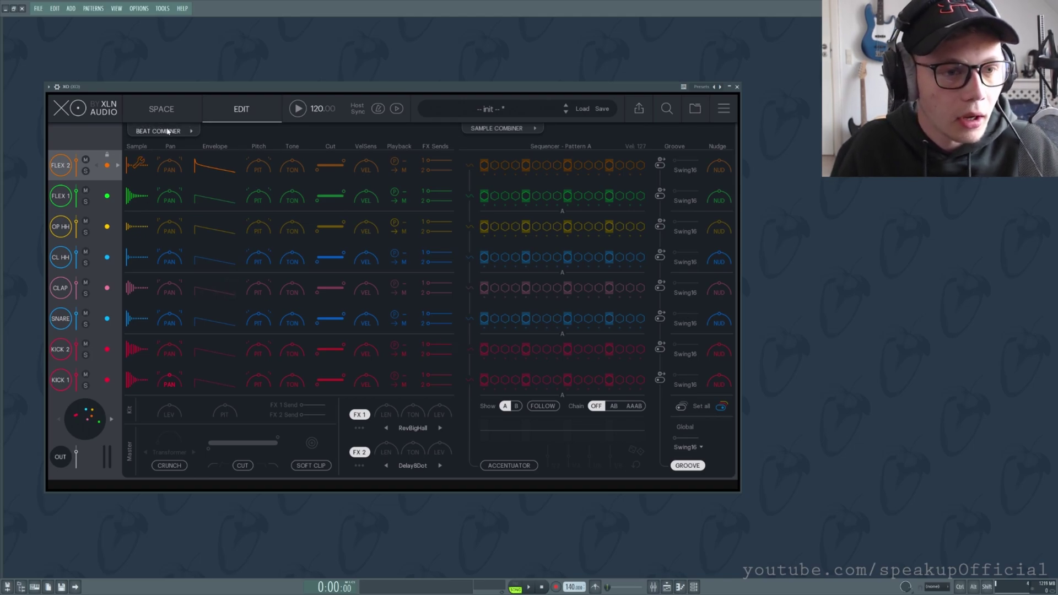
- Try the first step of the FLEX 2 sequencer lane and open the Beat Combiner to examine the patterns offered for all eight channels
click(484, 165)
click(525, 165)
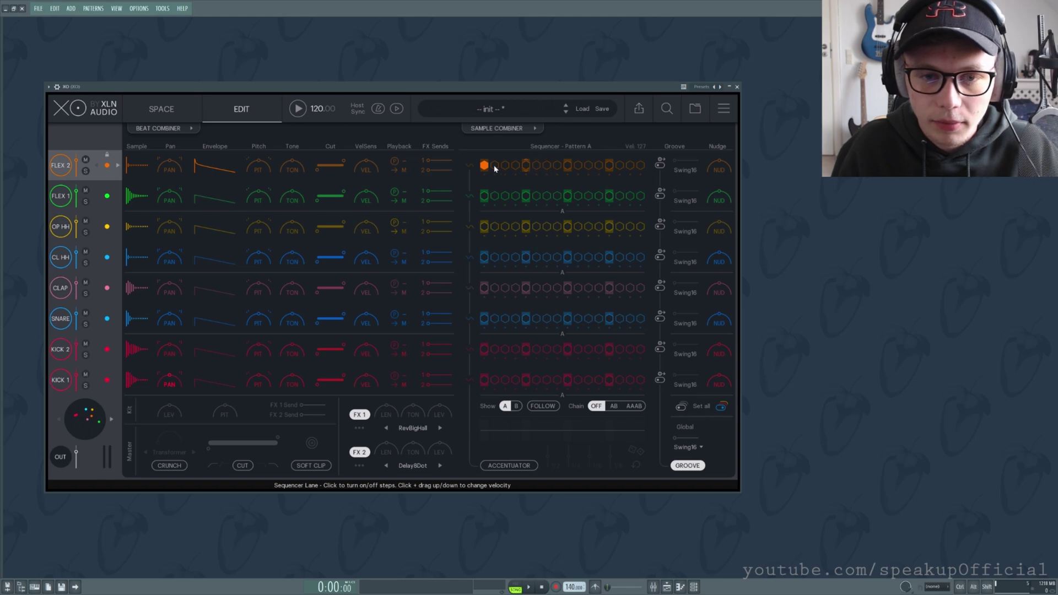
click(167, 134)
click(295, 165)
click(295, 196)
click(295, 226)
click(294, 257)
click(298, 288)
click(299, 319)
click(300, 350)
click(302, 379)
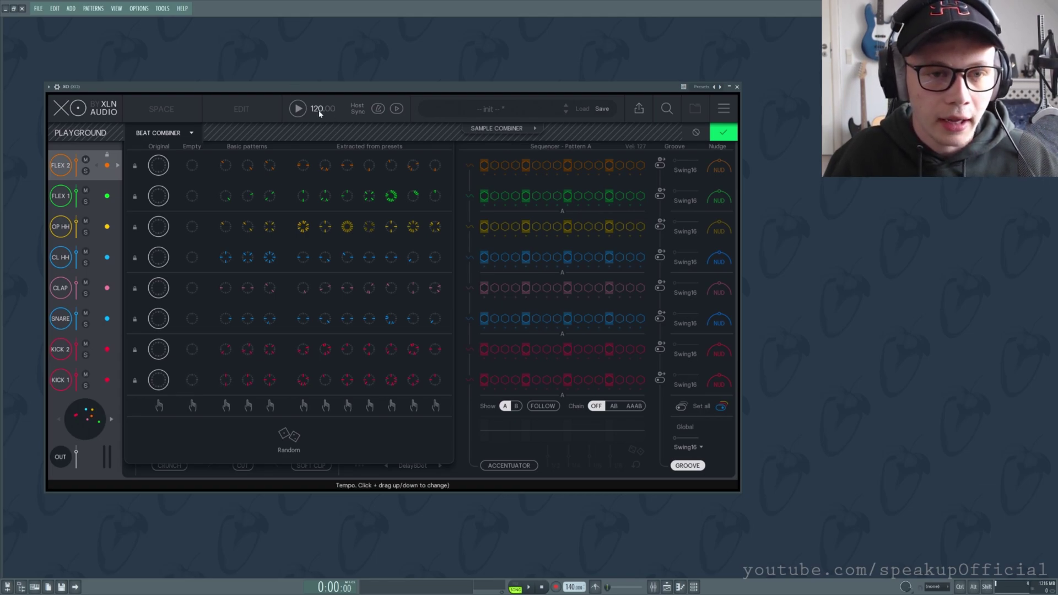
- Play the beat, set the tempo to 112 and audition KICK 1 patterns in the Beat Combiner, choosing the first basic pattern
click(297, 108)
click(226, 380)
click(270, 385)
click(247, 383)
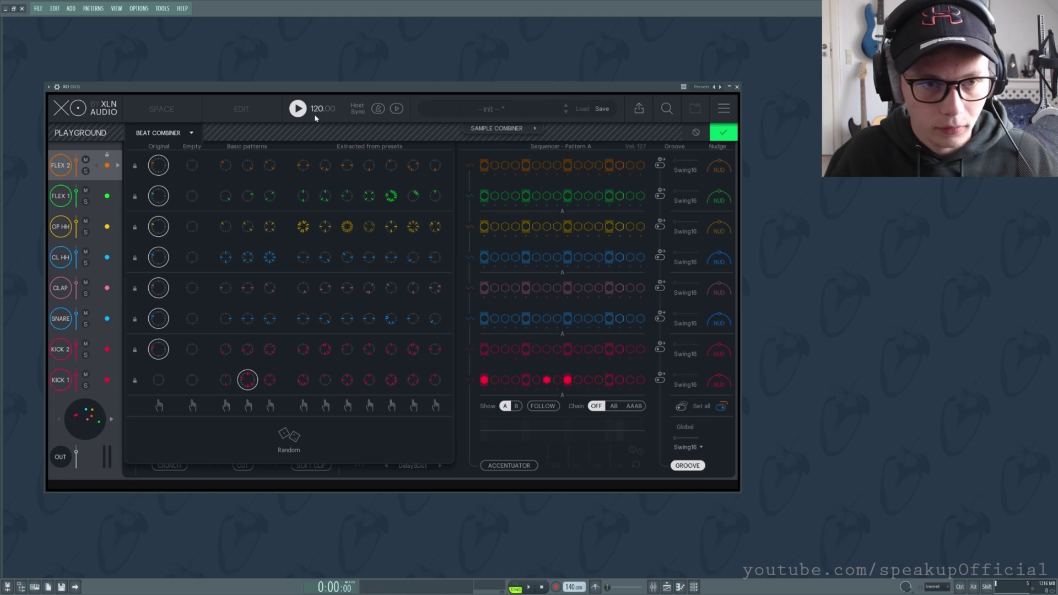
drag(319, 109, 313, 339)
click(303, 380)
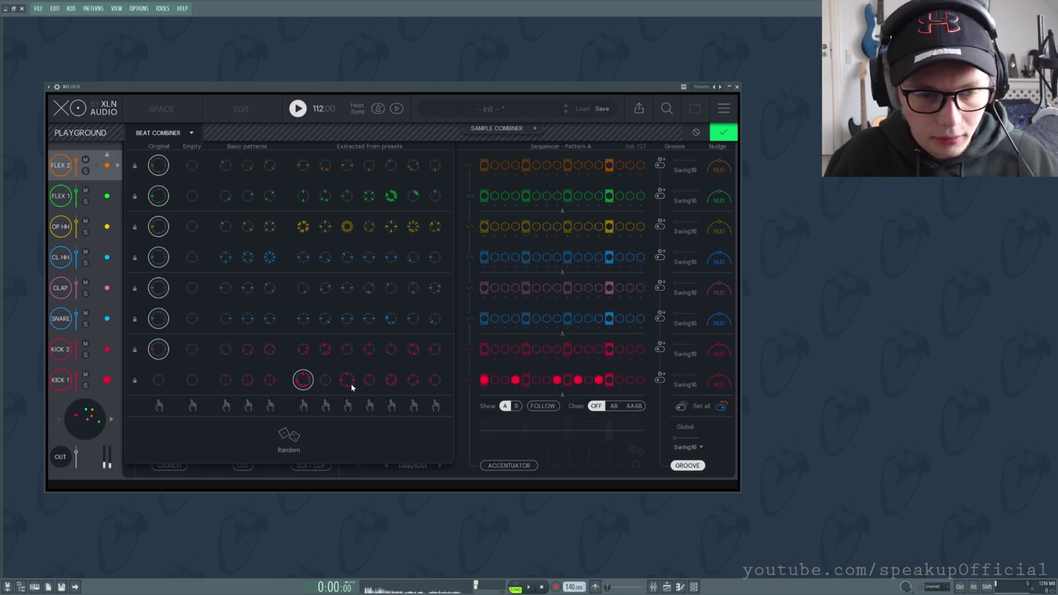
click(225, 380)
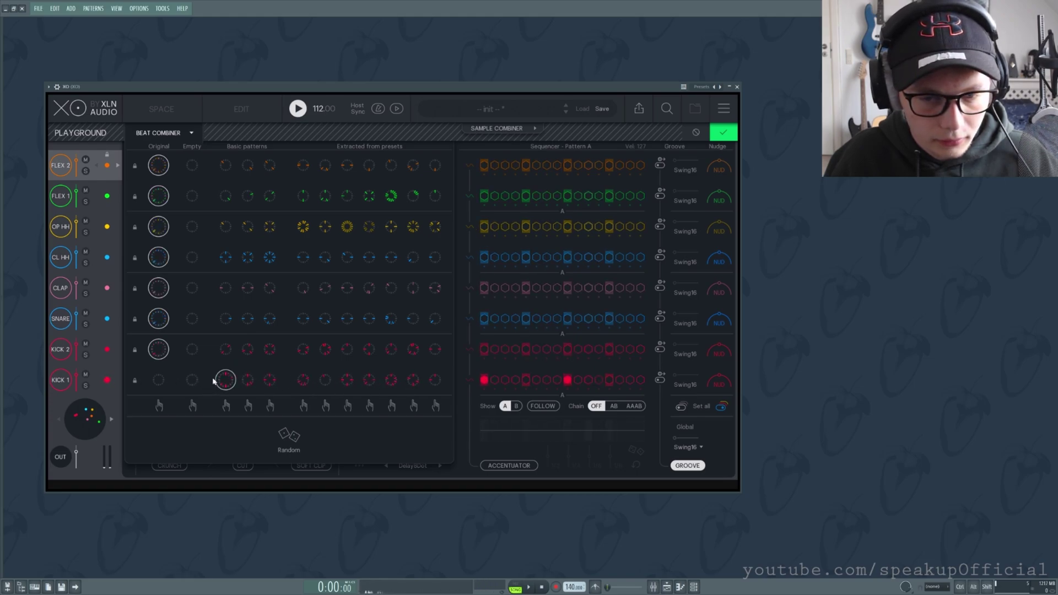
- Replace the KICK 1 hit on step 9 with one on step 15 and add a SNARE hit on step 9
click(567, 379)
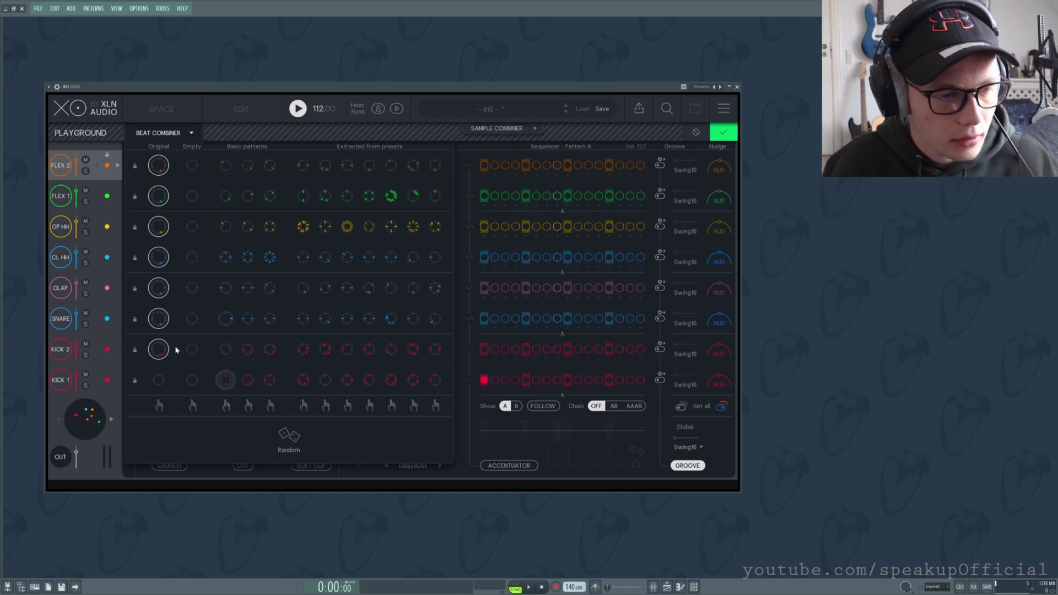
click(204, 322)
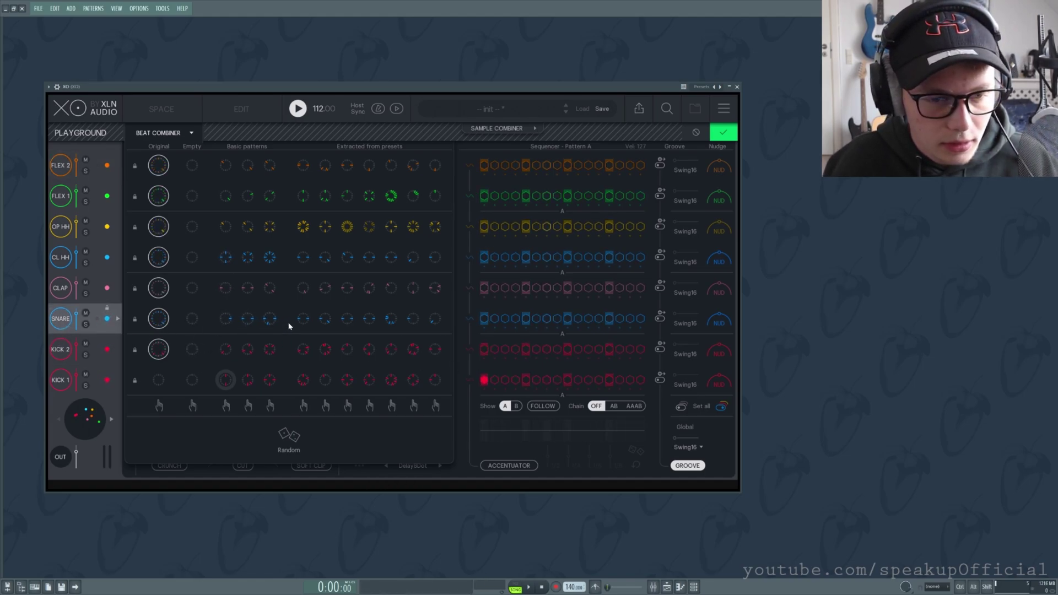
click(567, 318)
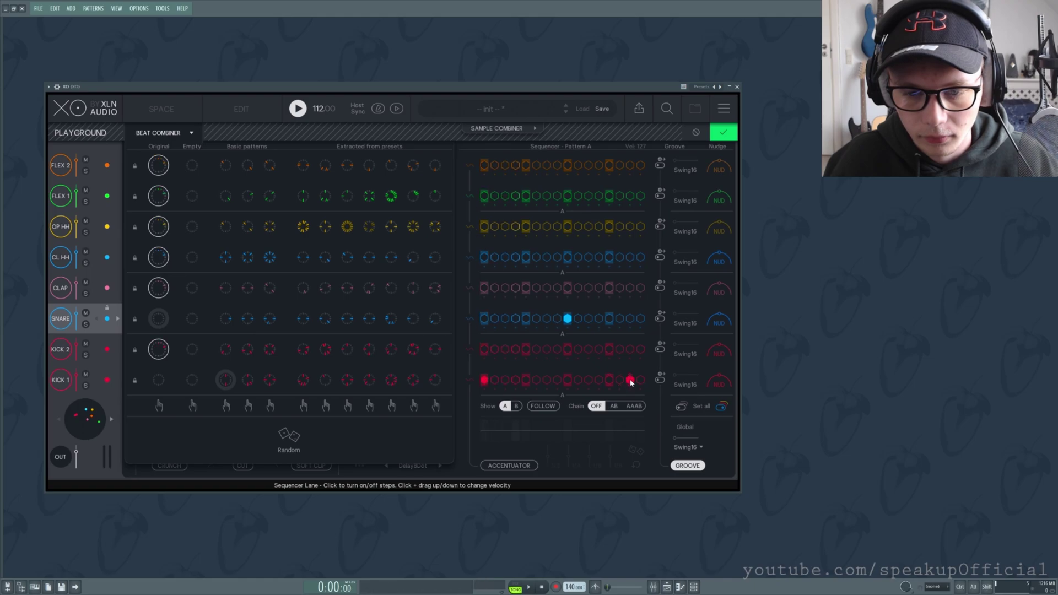
drag(631, 383, 629, 391)
- Apply the fourth extracted preset pattern to OP HH and the second extracted pattern to CL HH
click(369, 226)
click(324, 257)
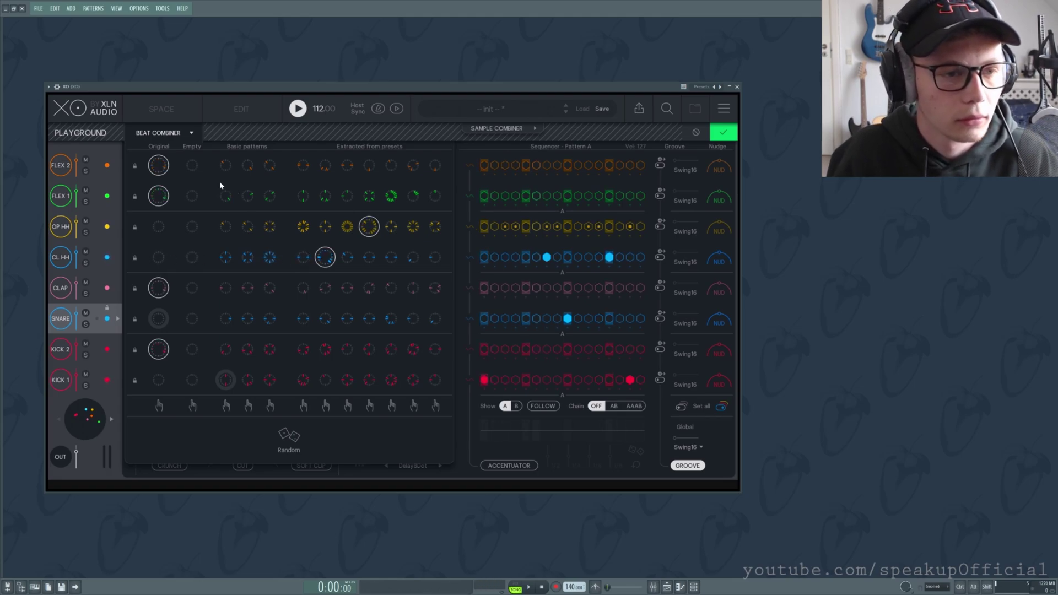
- Place a FLEX 2 hit on step 9 and FLEX 1 hits on steps 1 and 11, and try a CLAP hit on step 5
click(58, 165)
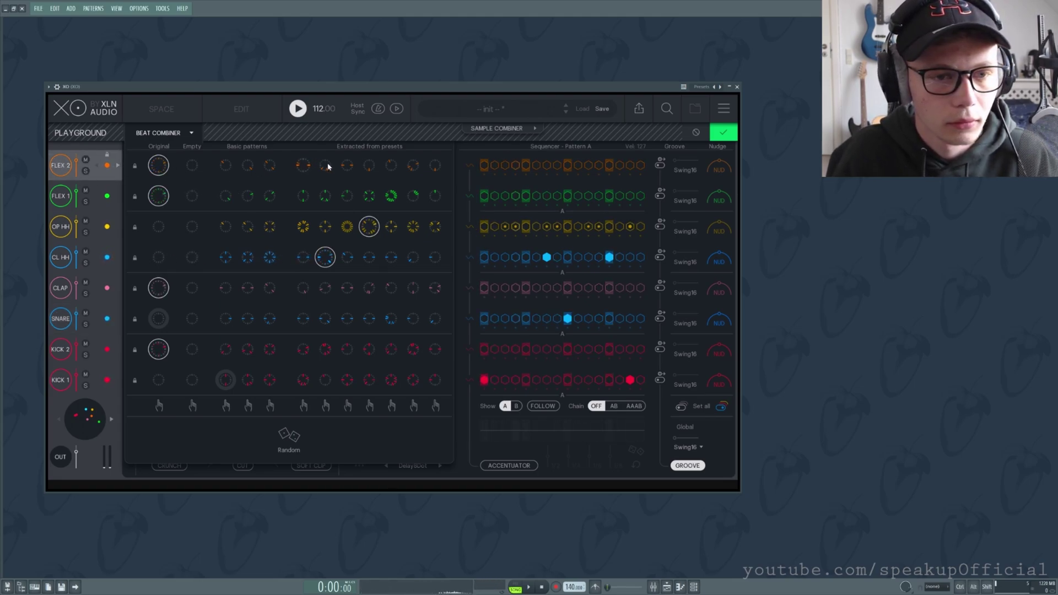
click(568, 166)
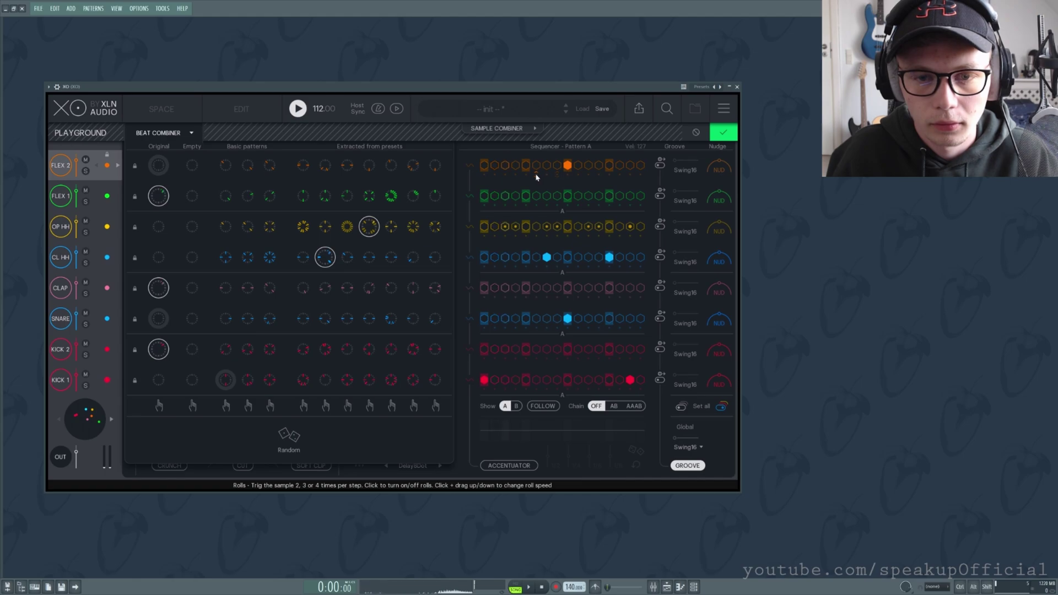
key(space)
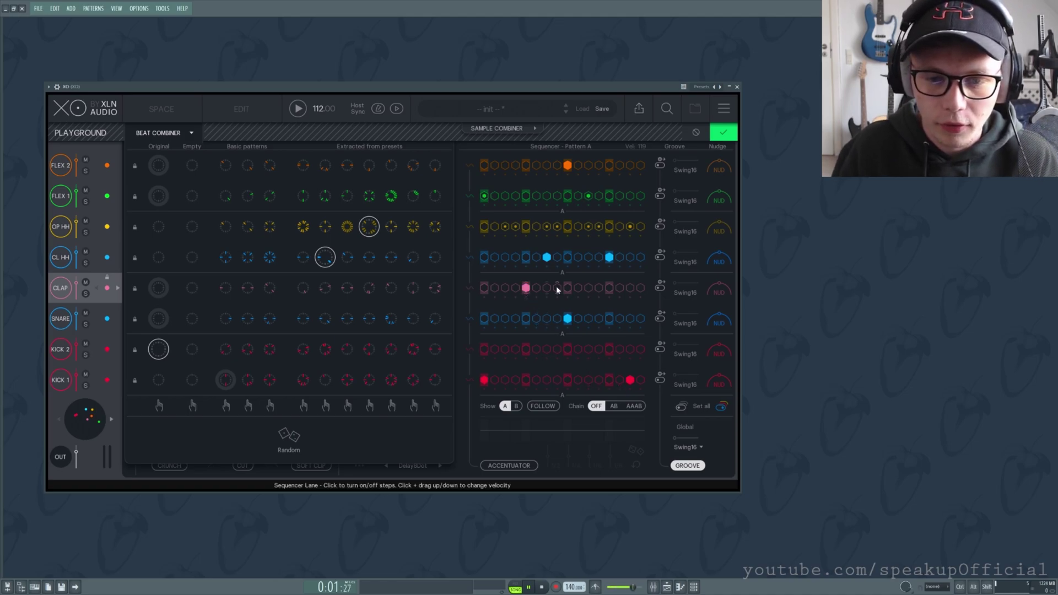
drag(619, 290, 532, 295)
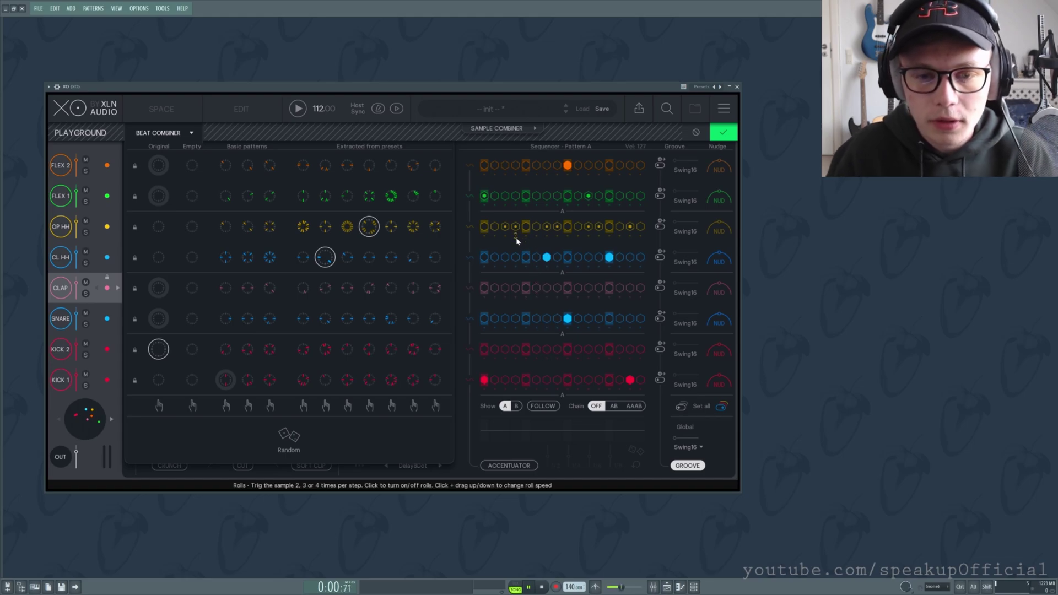
- Solo OP HH while adding rolls on steps 7 and 8 and a hit on step 9, and swap CL HH step 7 for steps 3 and 8
click(86, 232)
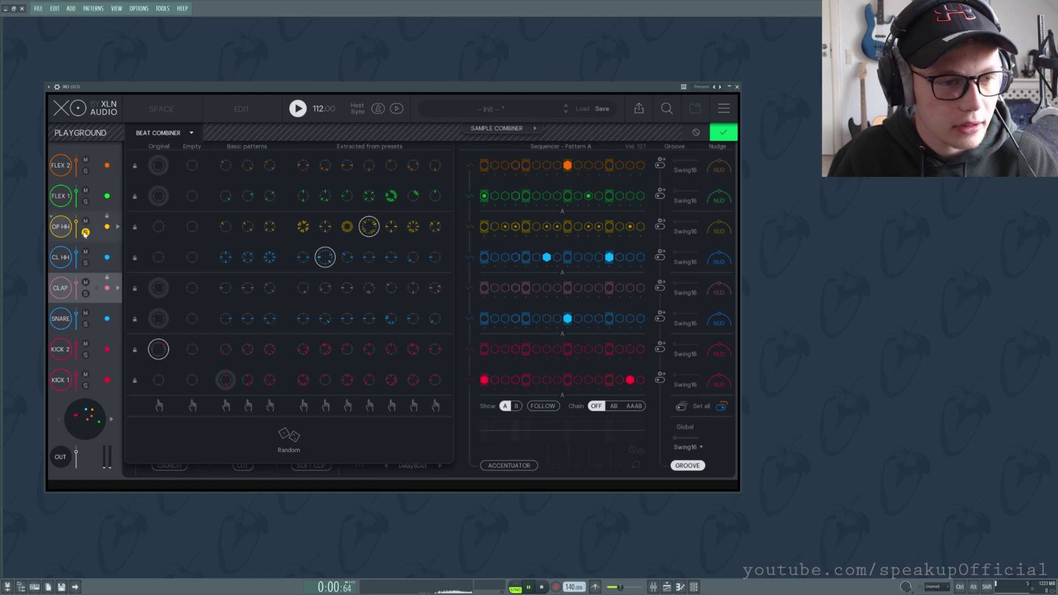
key(space)
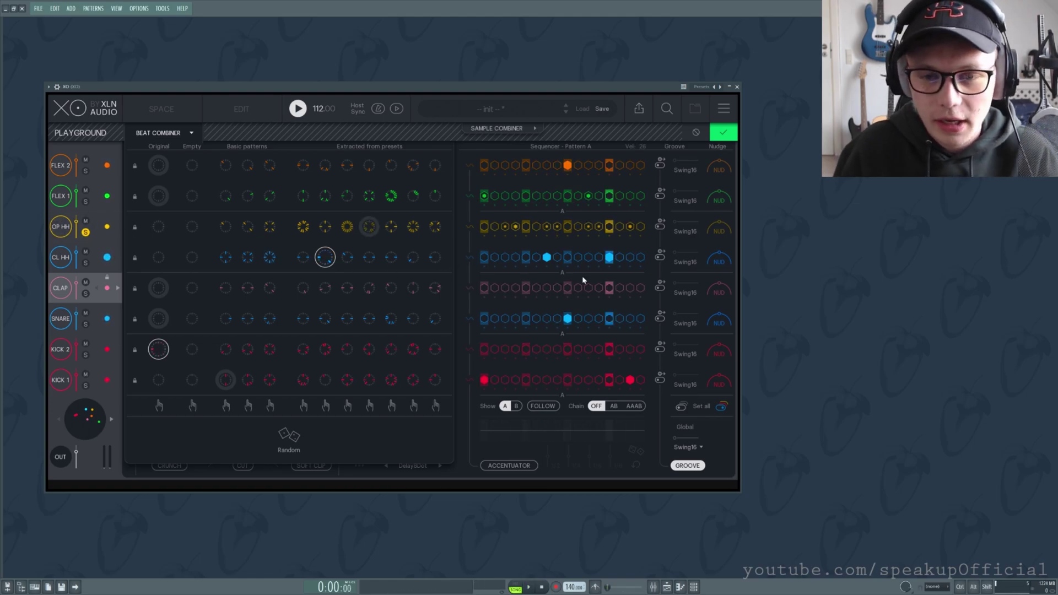
click(547, 236)
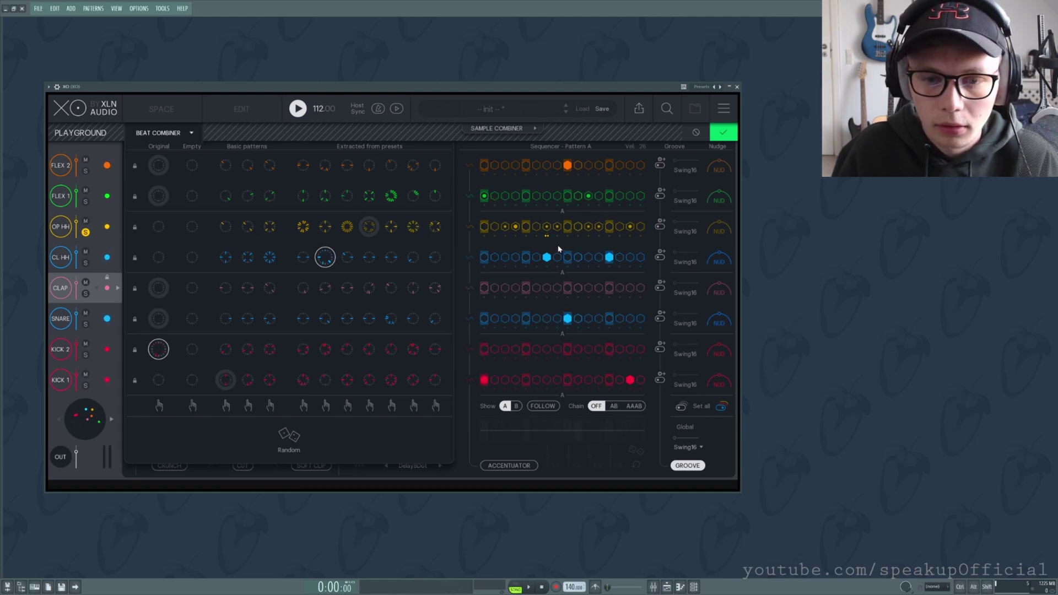
click(557, 236)
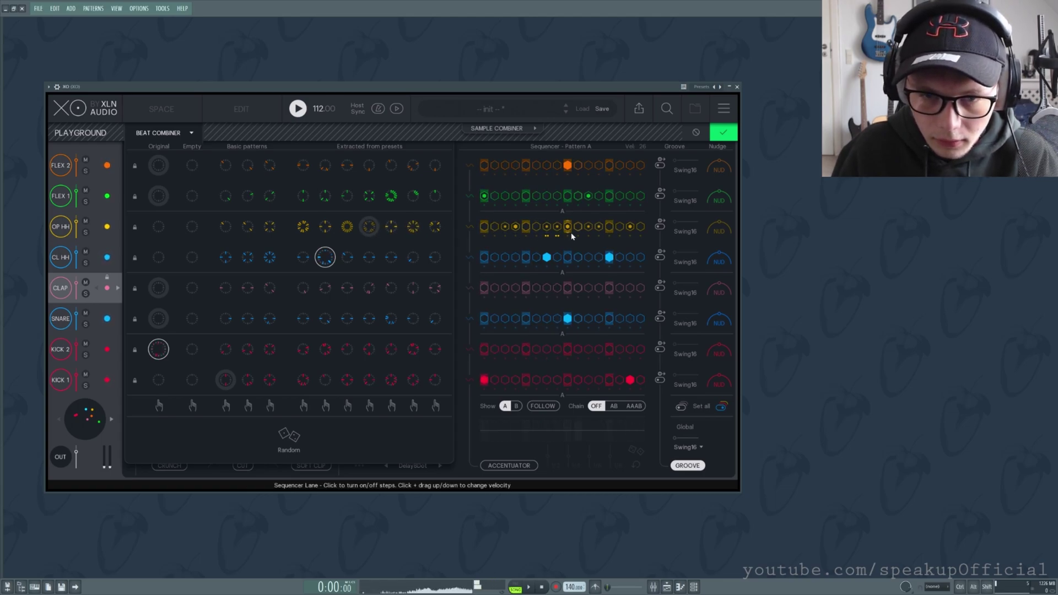
click(547, 257)
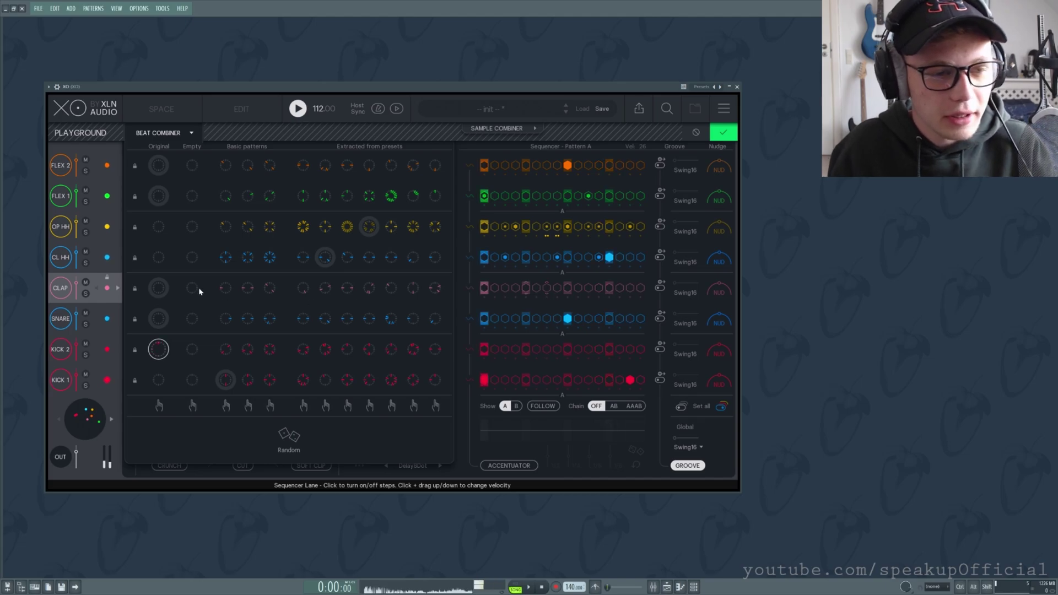
- Place a CLAP hit on step 5 and nudge the CLAP lane's timing early while the beat plays
click(568, 288)
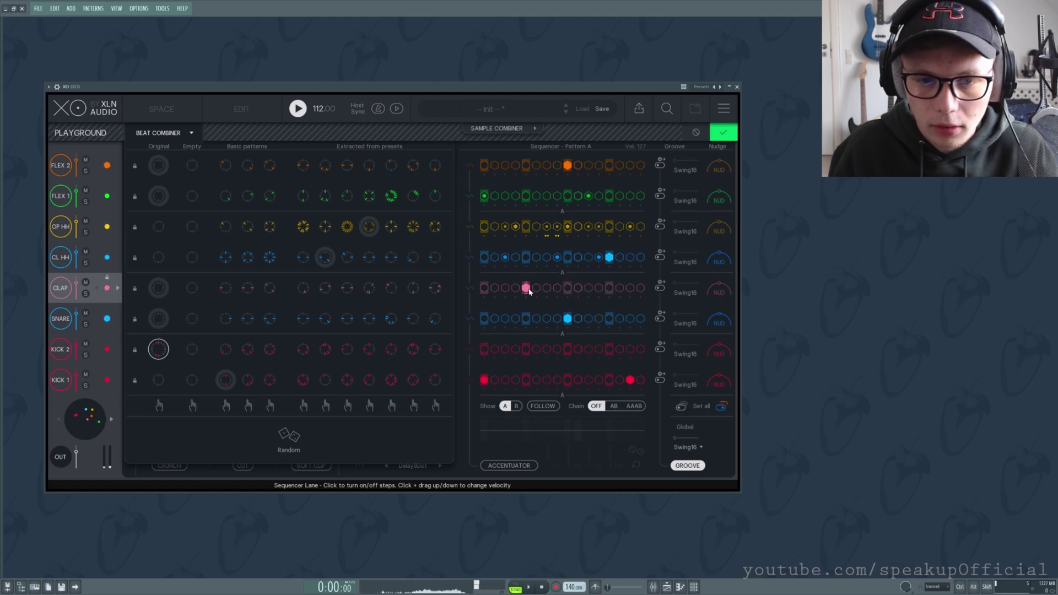
key(space)
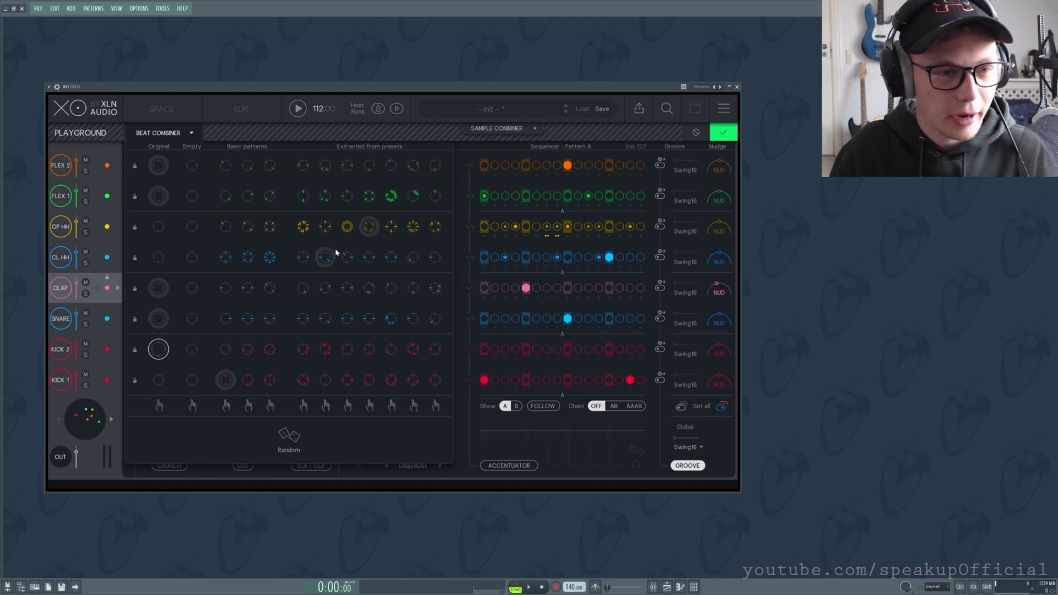
click(297, 108)
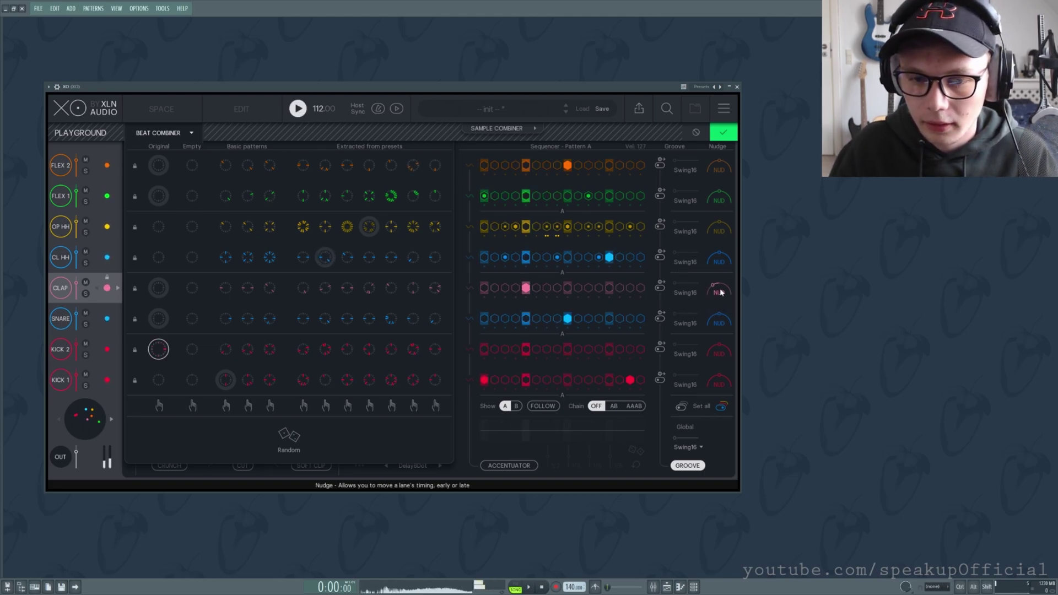
scroll(716, 294, down, 1)
scroll(719, 294, down, 6)
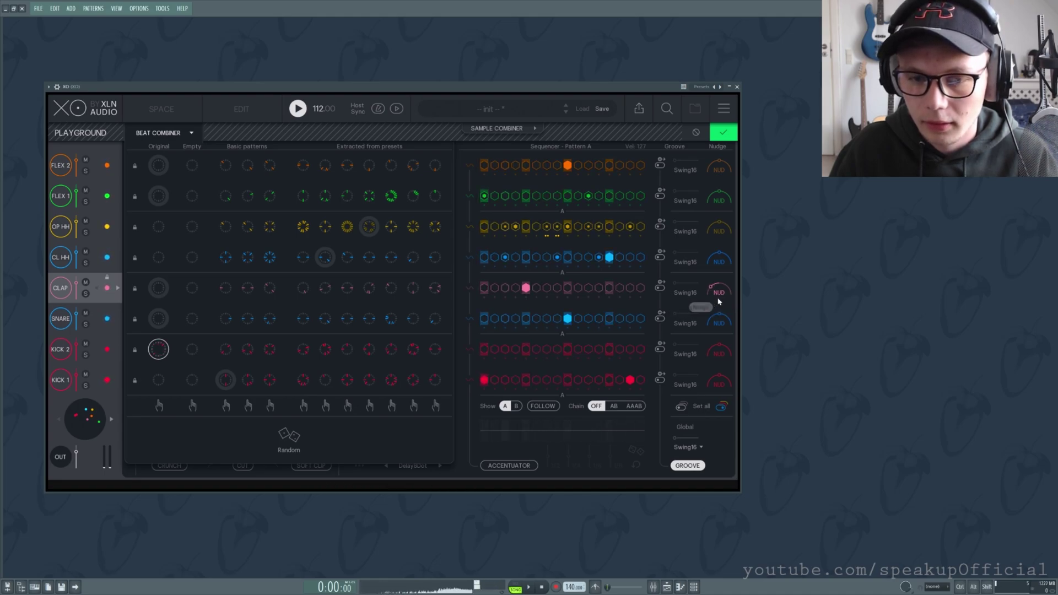
- Move the CLAP hit to step 9, add a KICK 2 hit on step 7 and audition the beat
key(space)
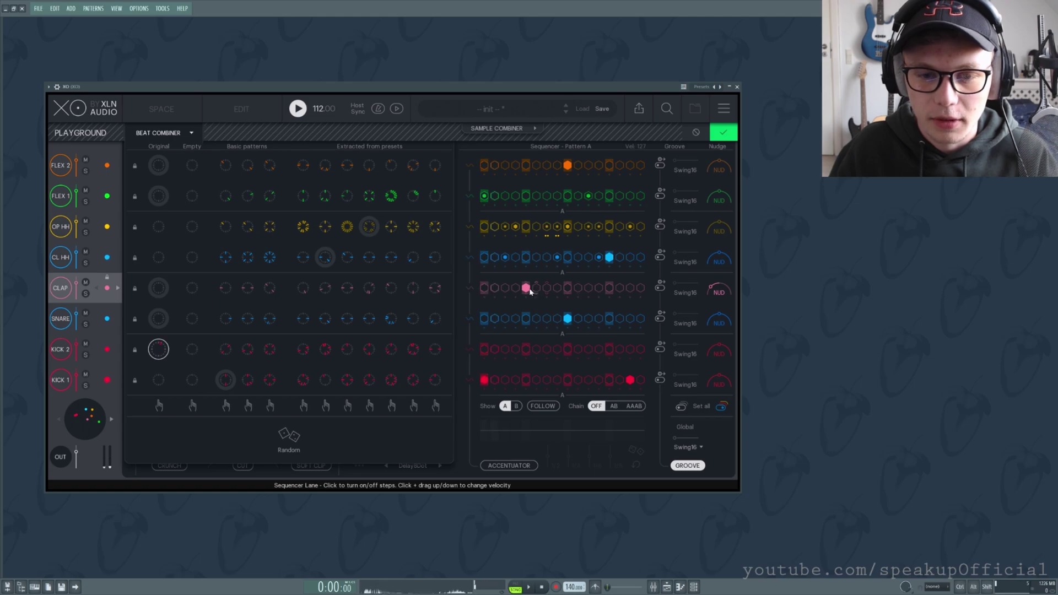
click(299, 109)
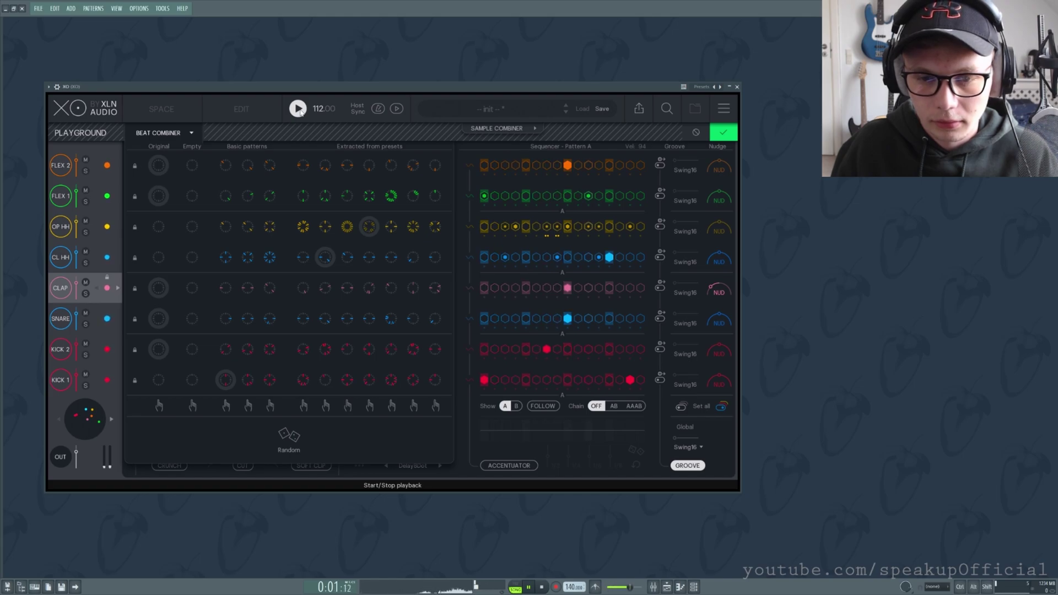
click(300, 111)
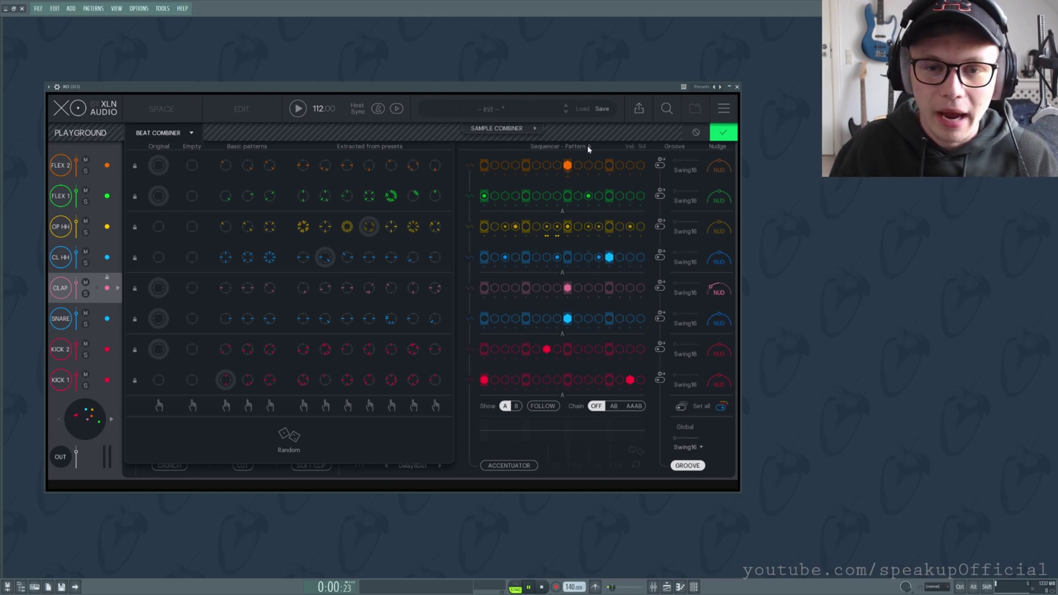
- Chain the patterns as AB and vary pattern B with a KICK 2 hit on step 14 and CL HH hits on steps 14 to 16
click(614, 406)
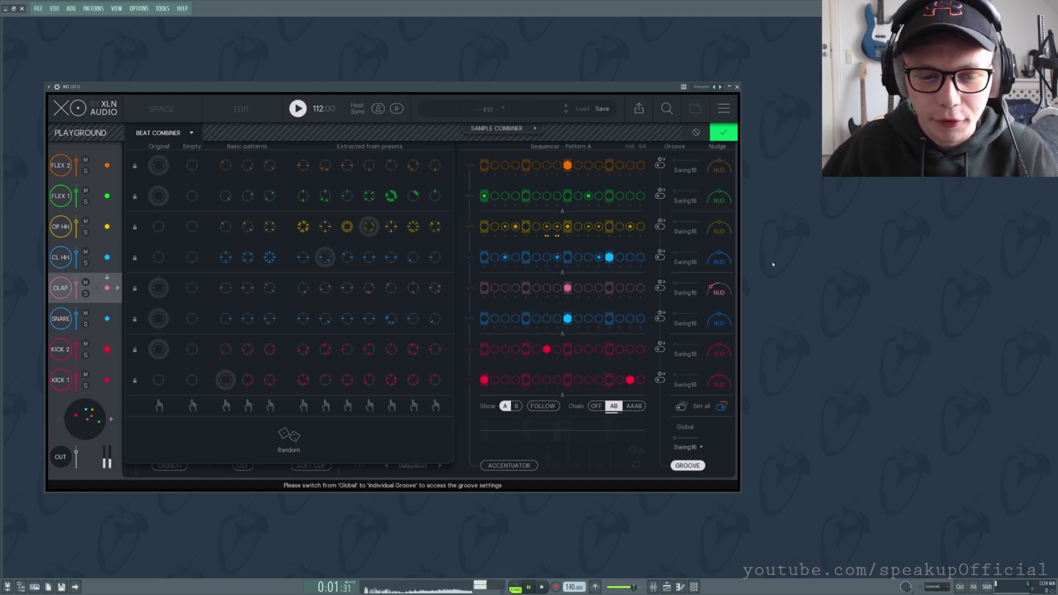
click(517, 408)
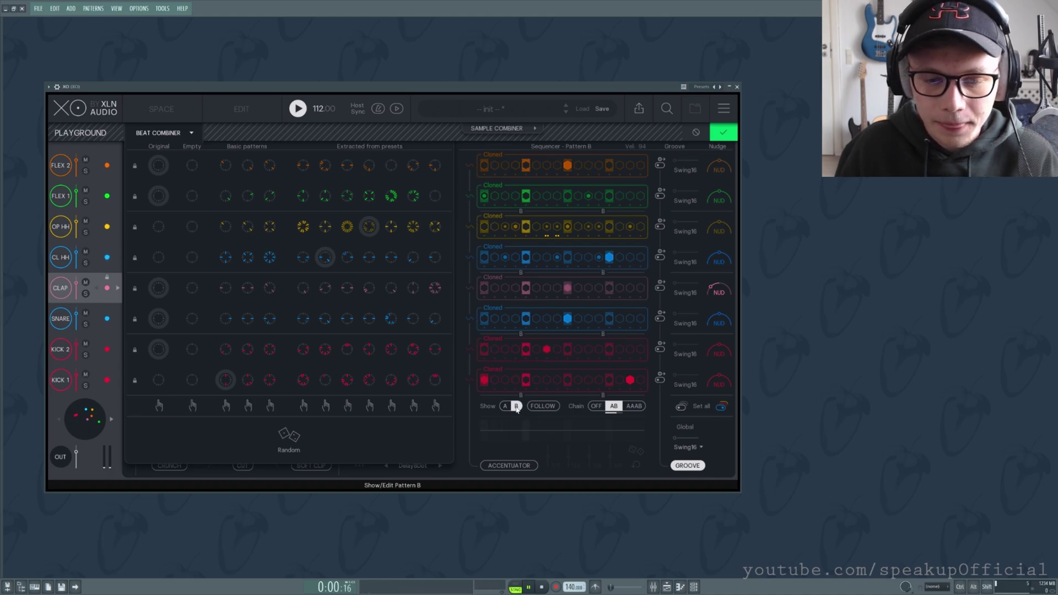
click(620, 351)
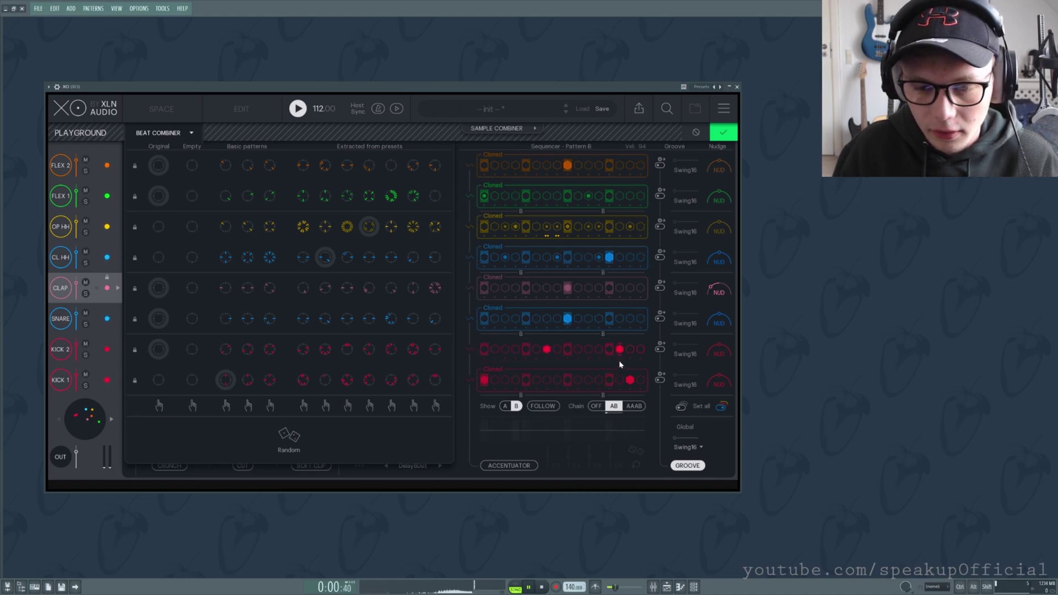
click(619, 288)
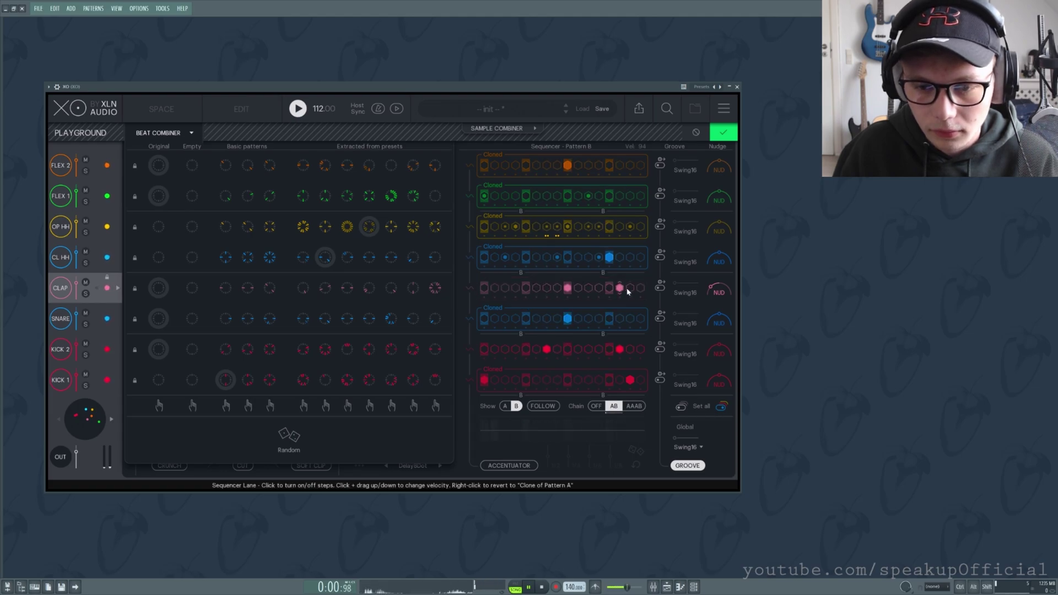
drag(620, 257, 640, 256)
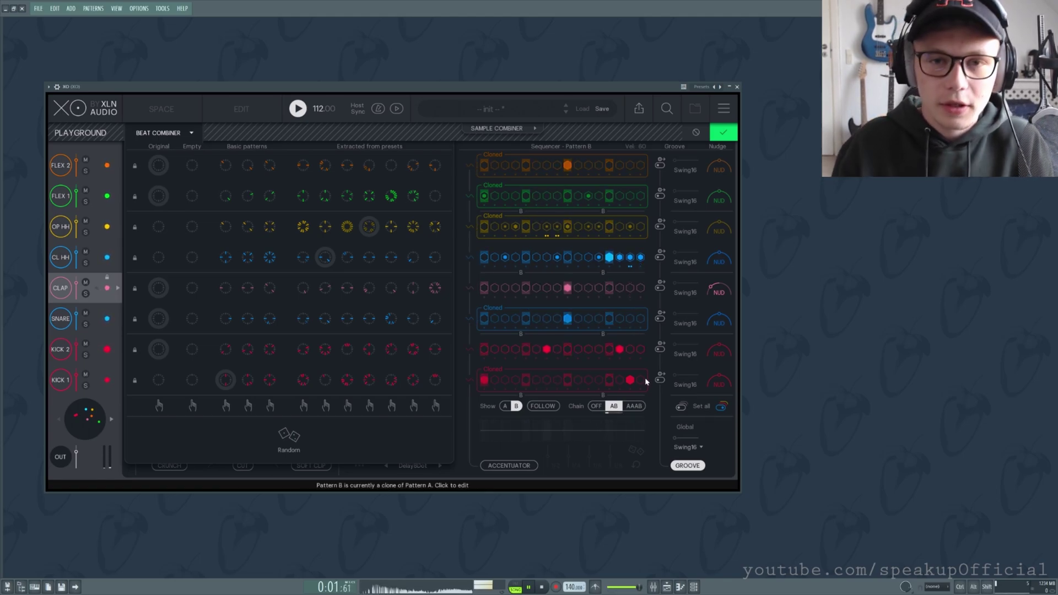
- Compare patterns A and B in the sequencer while the AB chain plays
click(505, 406)
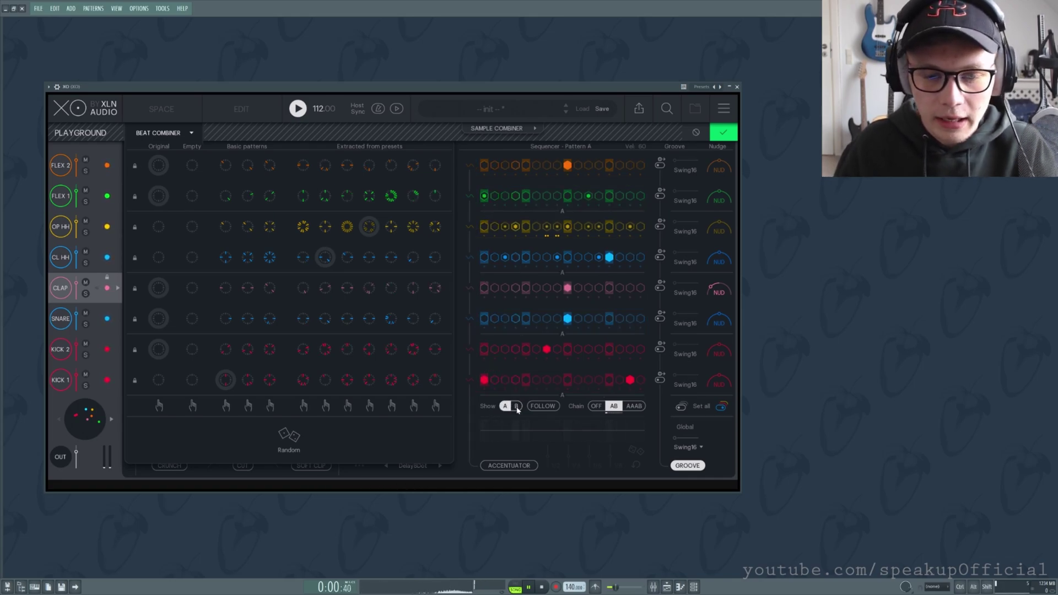
click(517, 407)
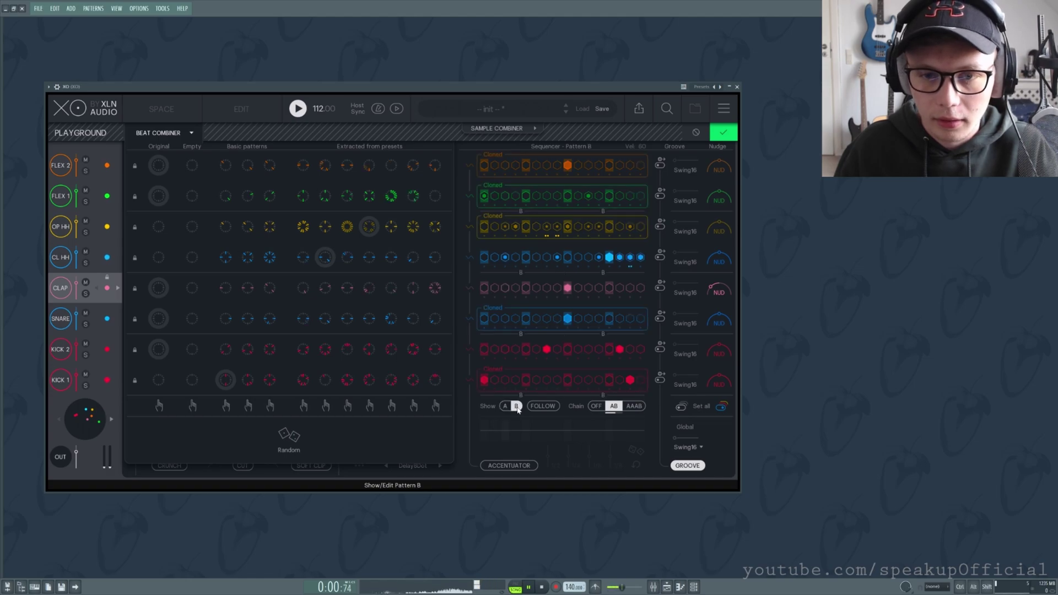
click(506, 407)
click(516, 407)
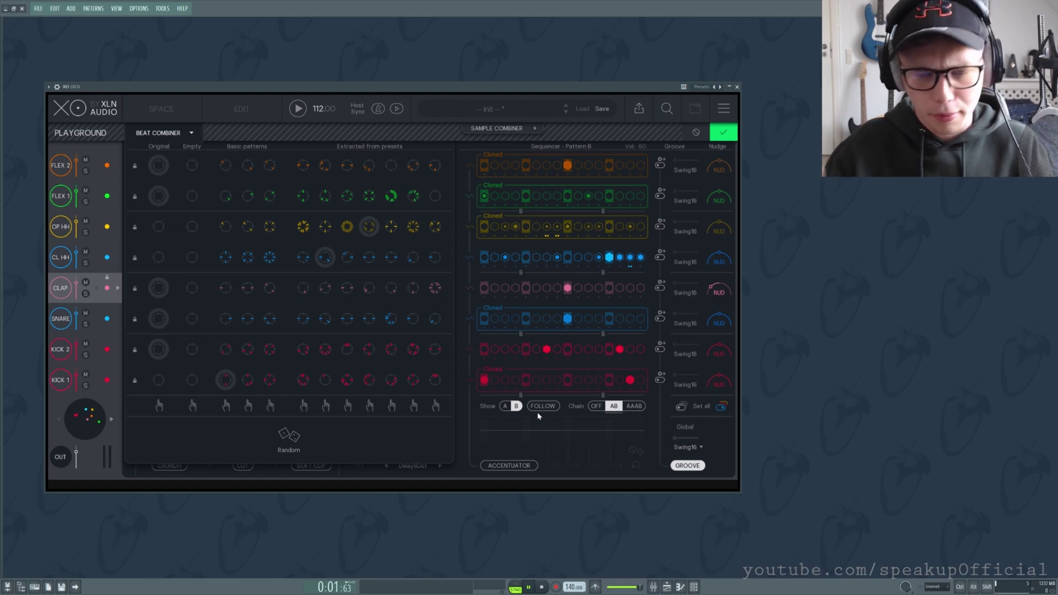
- Accept the Beat Combiner result and audition the beat from the Edit view
key(space)
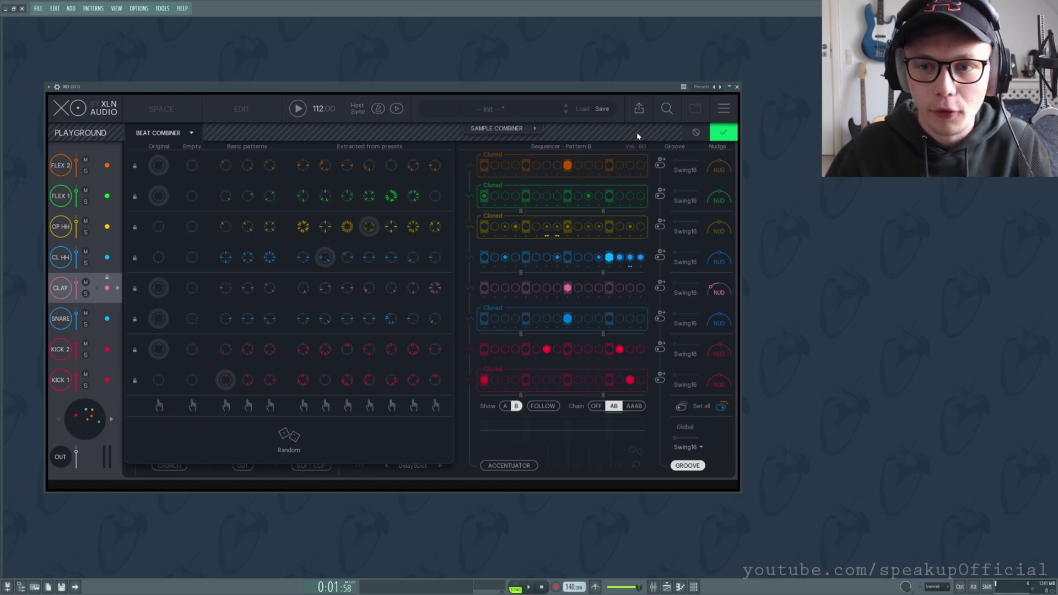
click(298, 108)
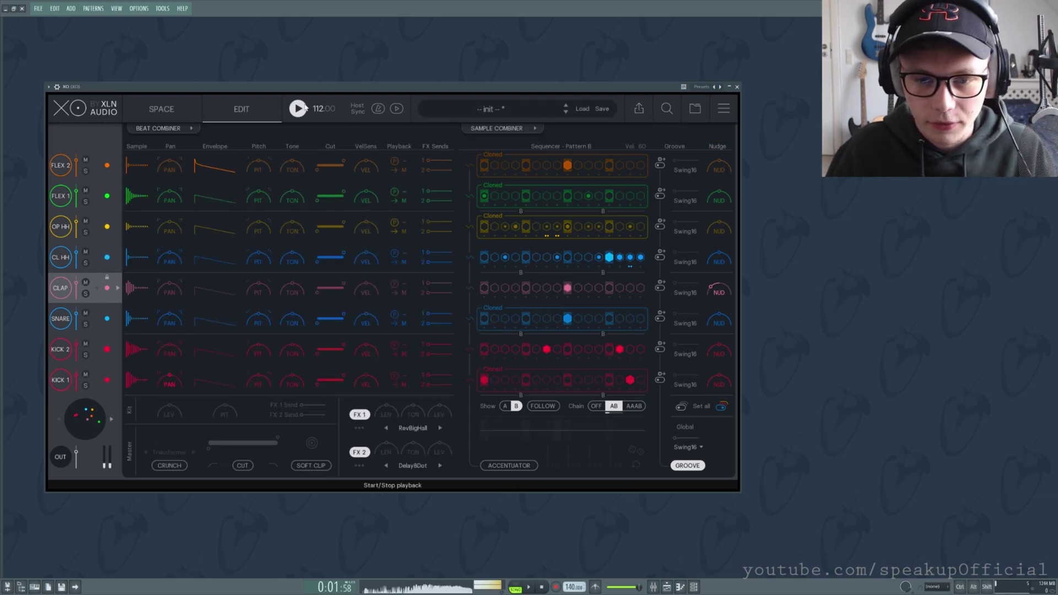
click(304, 108)
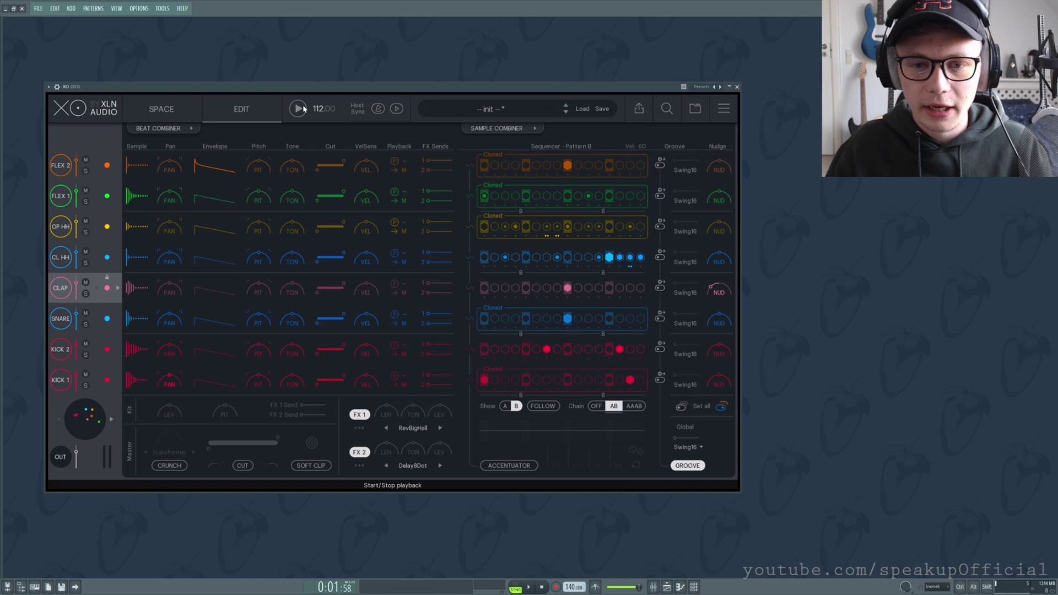
- Reopen the Beat Combiner and fill the CLAP lane of pattern B with hits from step 6 to step 16
click(176, 132)
drag(520, 292, 640, 289)
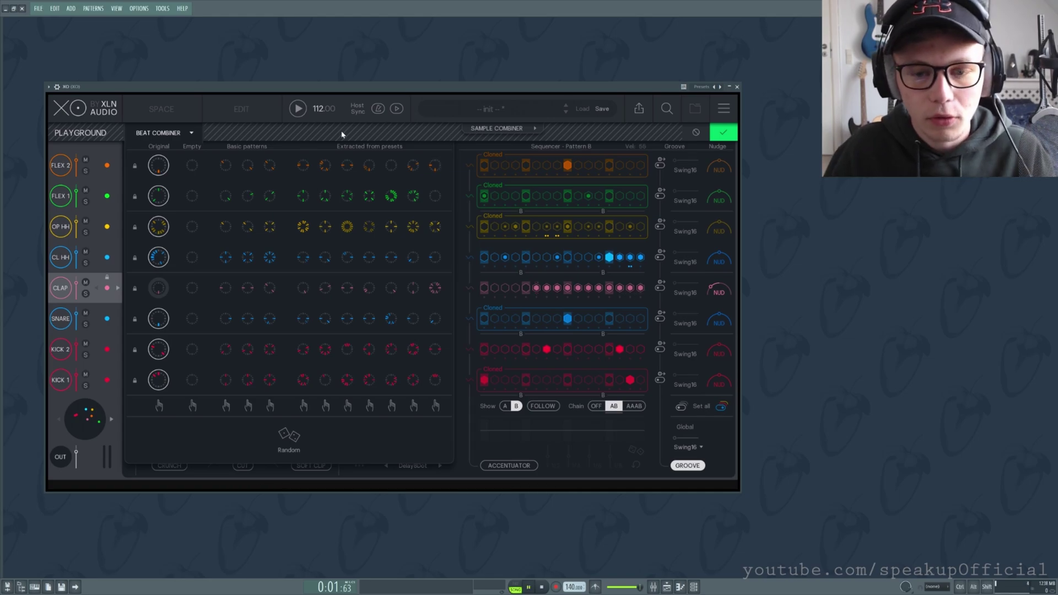
- Audition the beat with the filled CLAP lane and discard the Beat Combiner changes
click(294, 111)
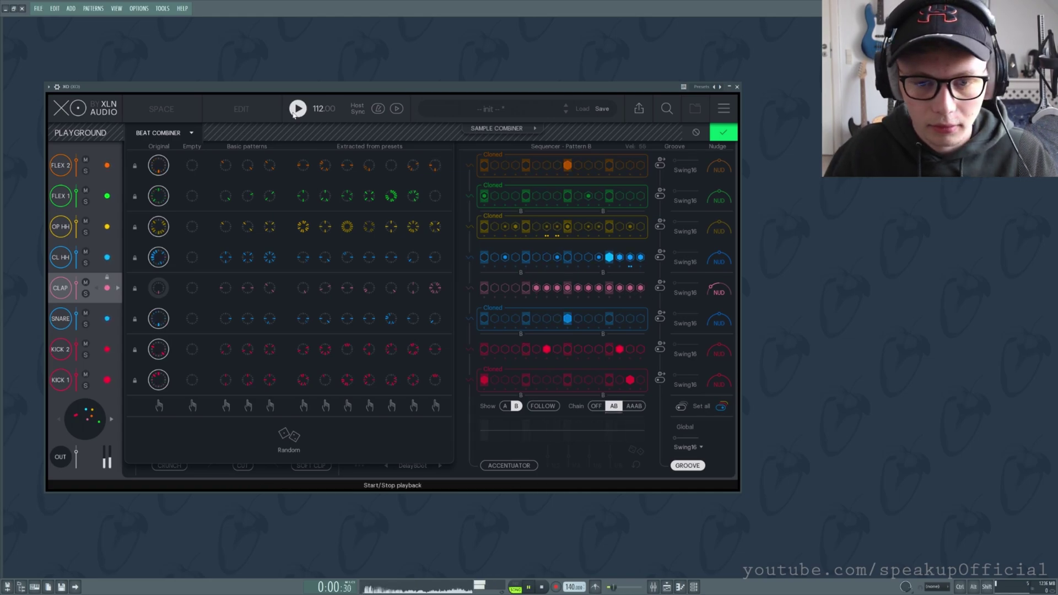
click(296, 110)
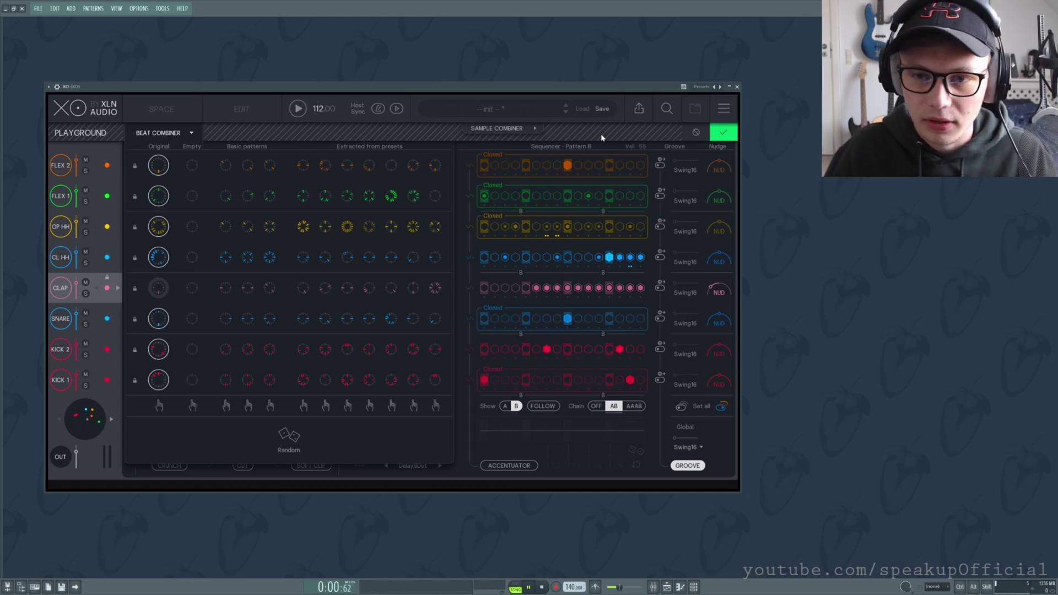
click(697, 134)
- Show pattern A in the sequencer, set the tempo to 108 and start playback of the beat
click(504, 406)
scroll(324, 109, down, 4)
click(298, 109)
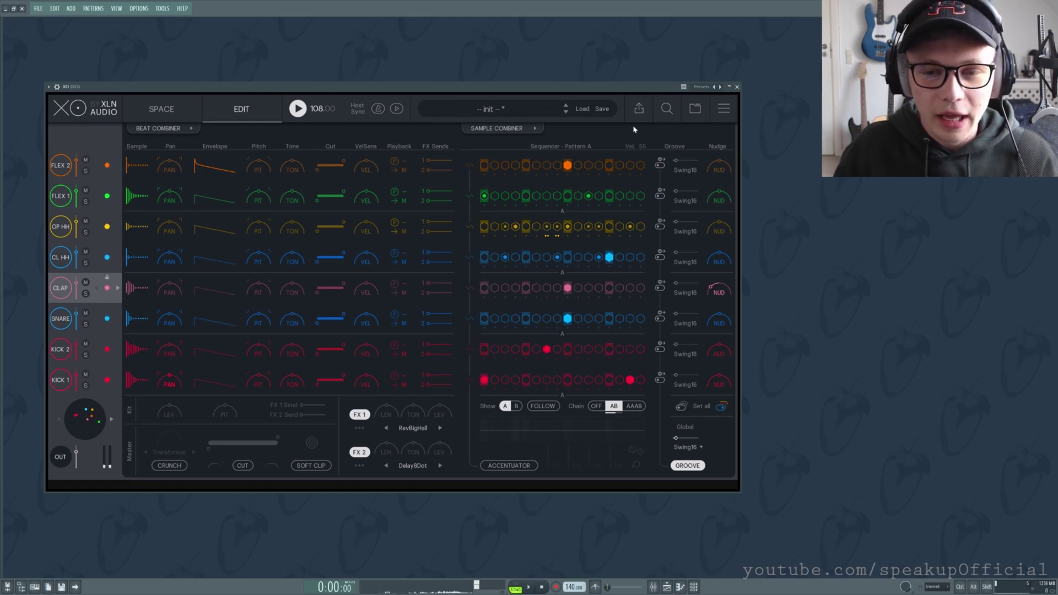
- Open the Sample Combiner and audition similar samples for the OP HH channel, returning to its main sample
click(171, 113)
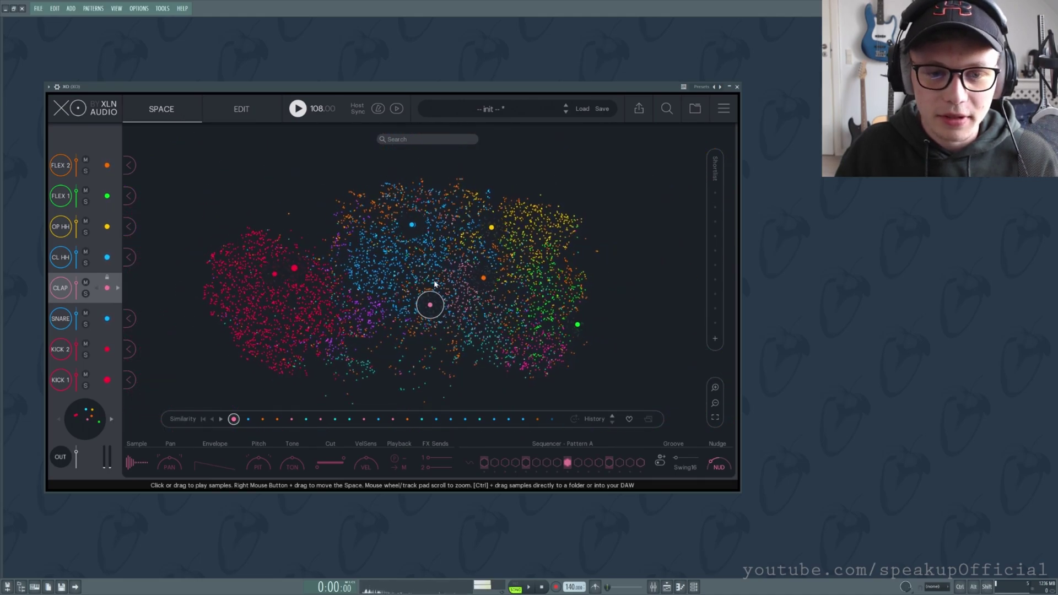
click(242, 109)
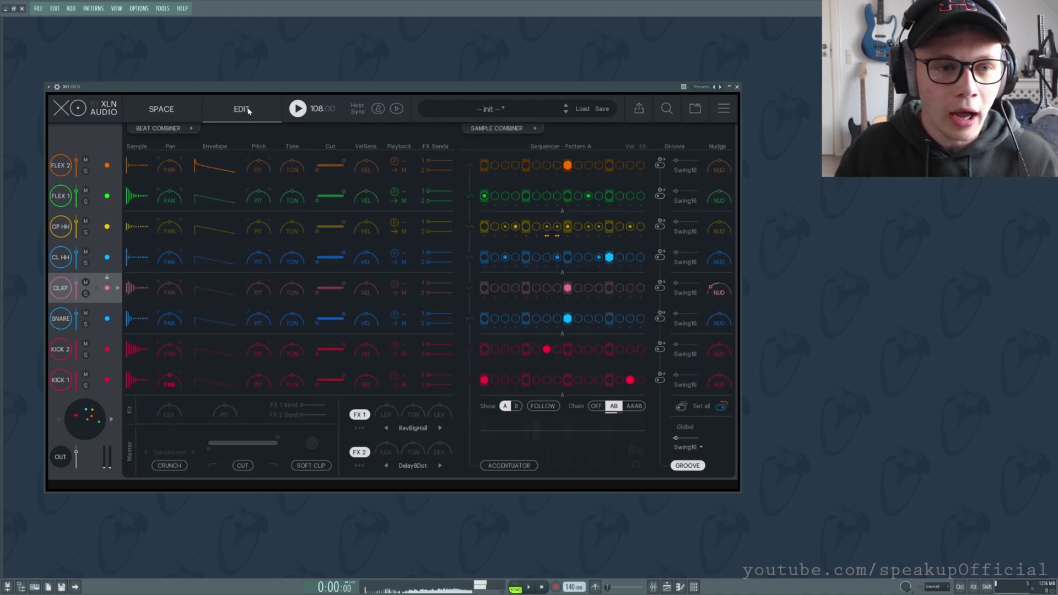
click(485, 133)
click(62, 231)
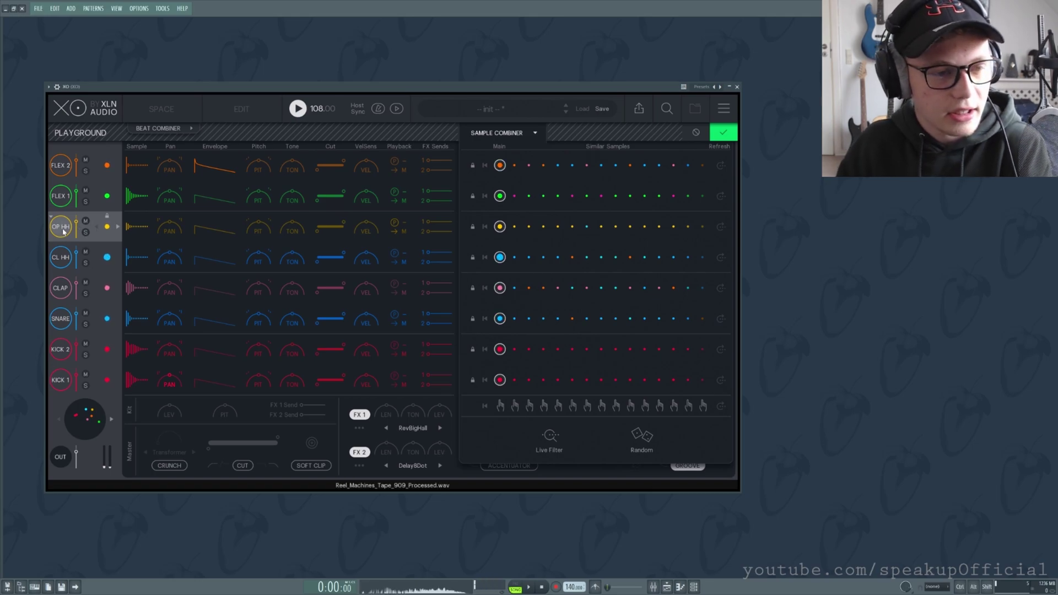
click(515, 228)
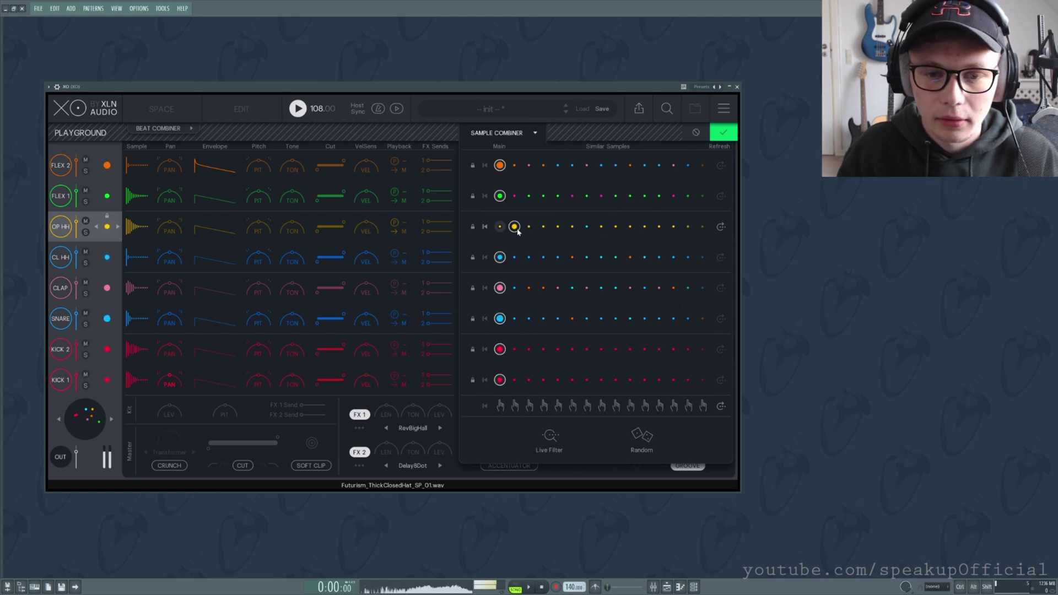
click(528, 228)
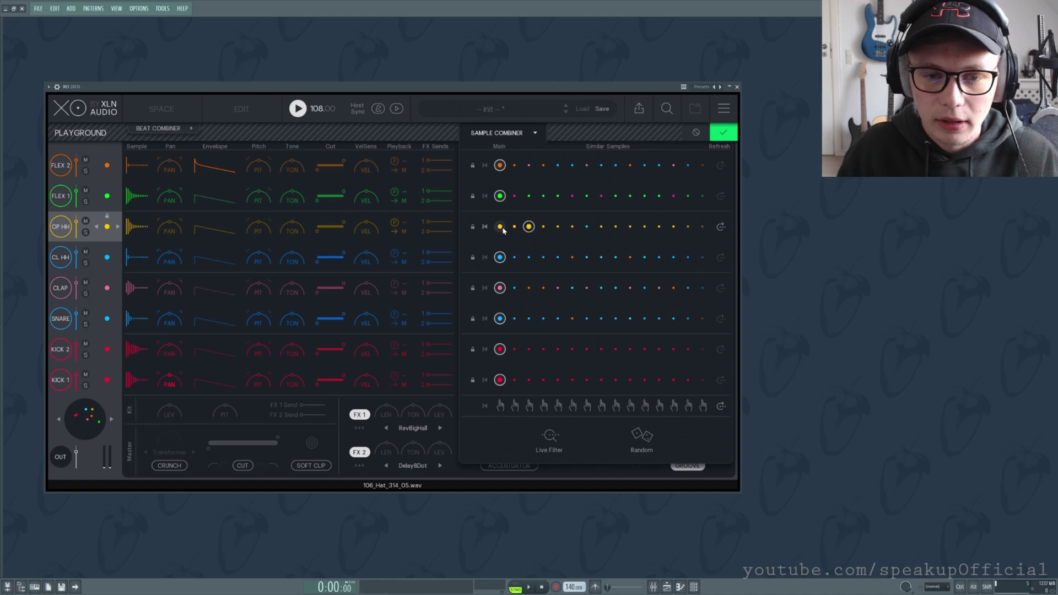
click(501, 228)
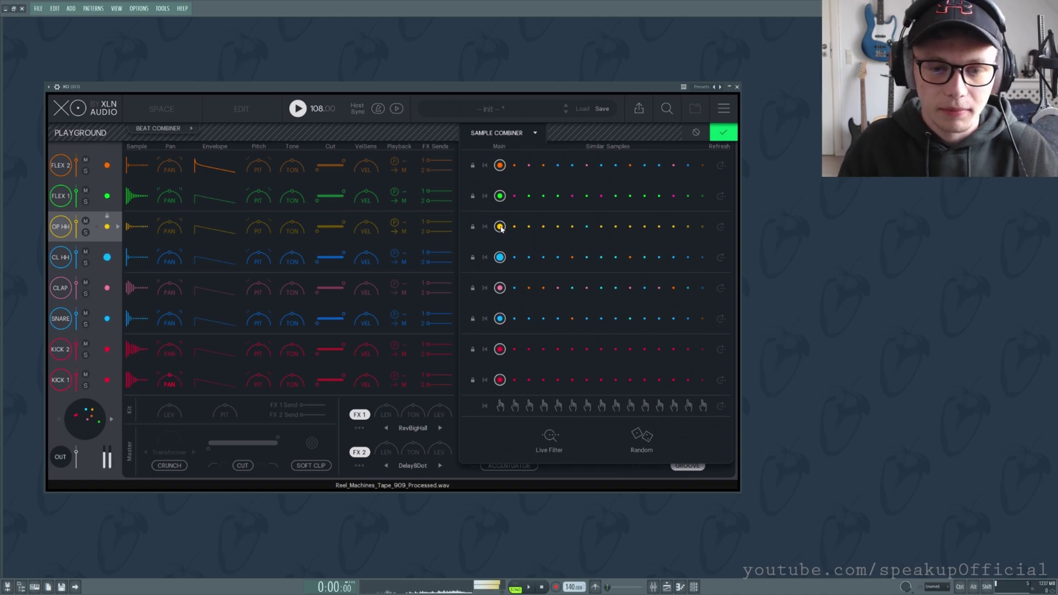
- Try several similar kick samples on the KICK 1 channel in the Sample Combiner
click(66, 264)
click(61, 380)
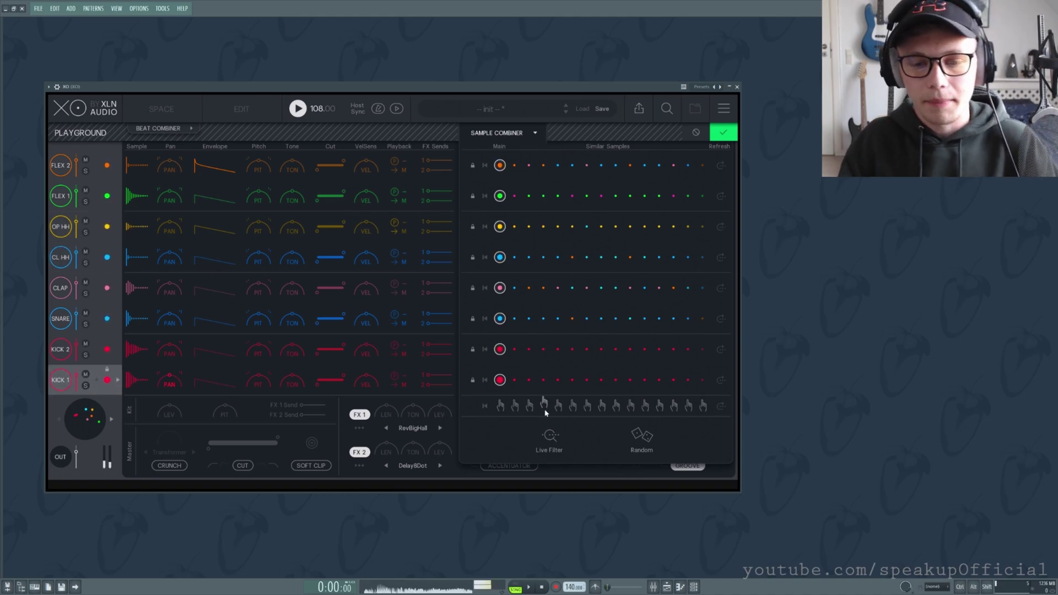
click(542, 380)
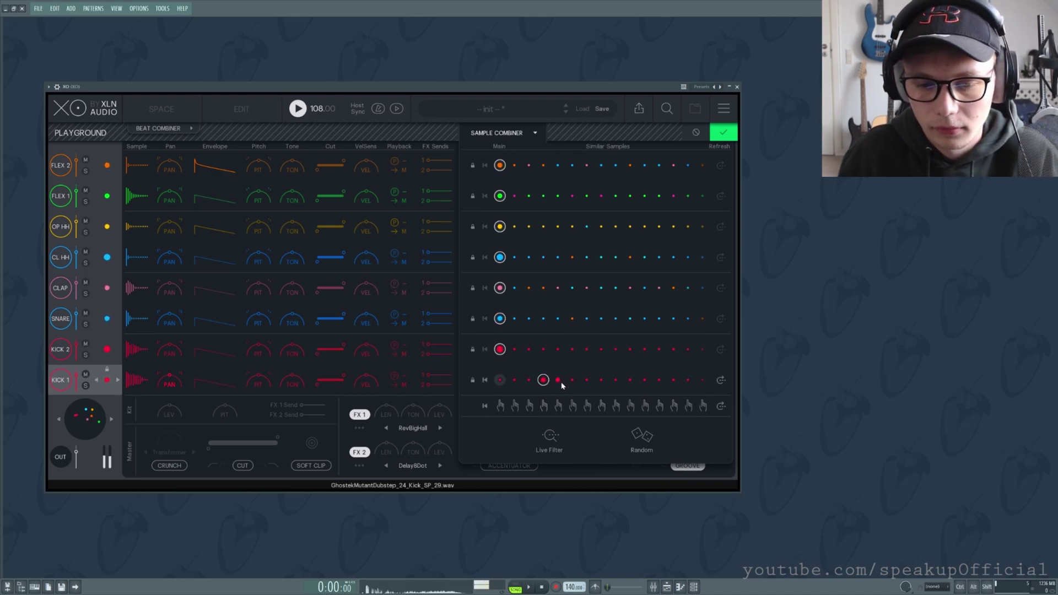
click(558, 380)
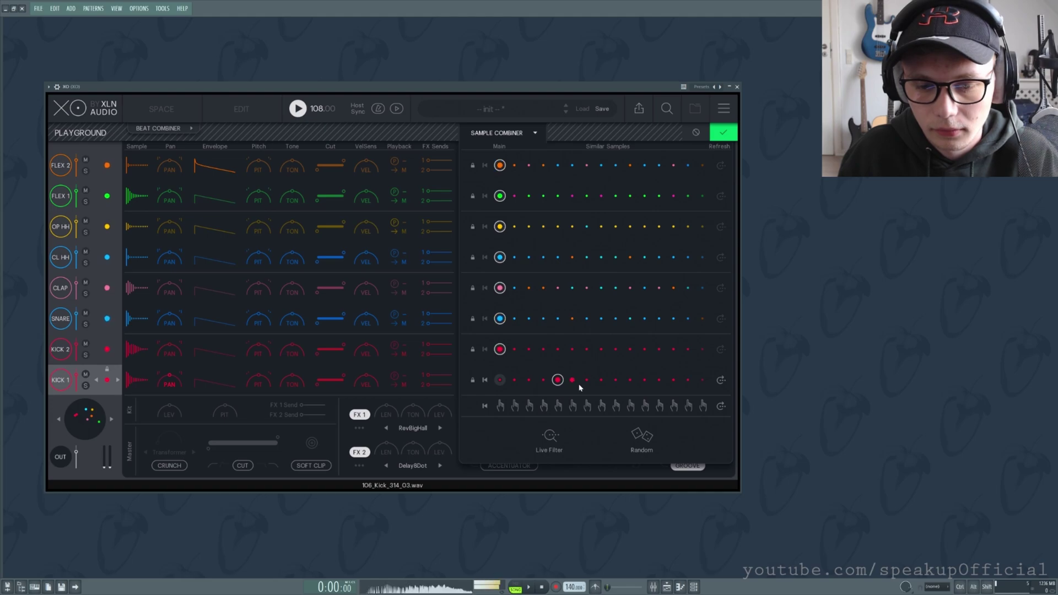
click(577, 382)
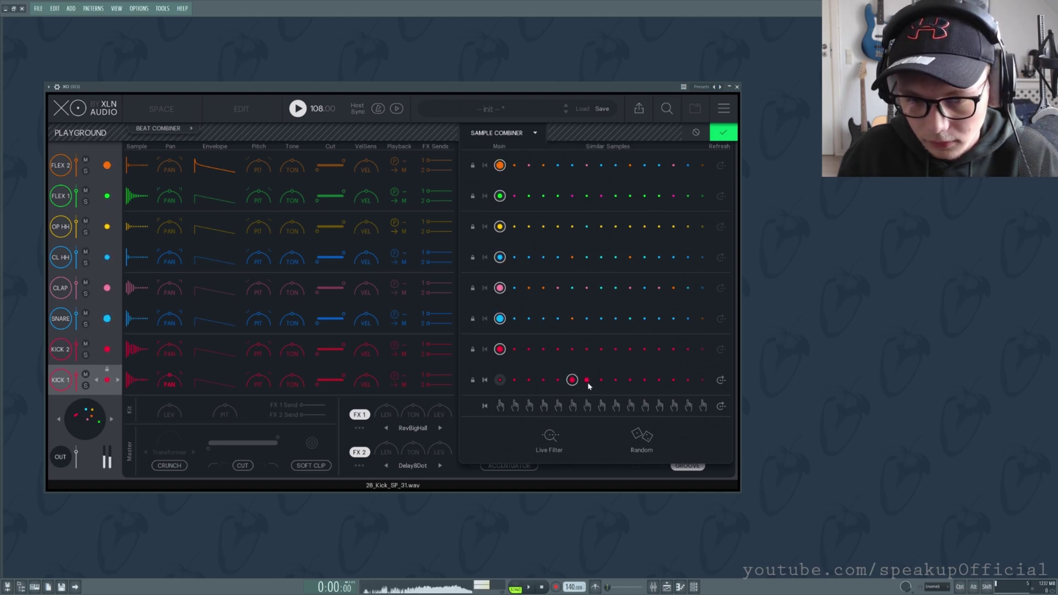
click(587, 382)
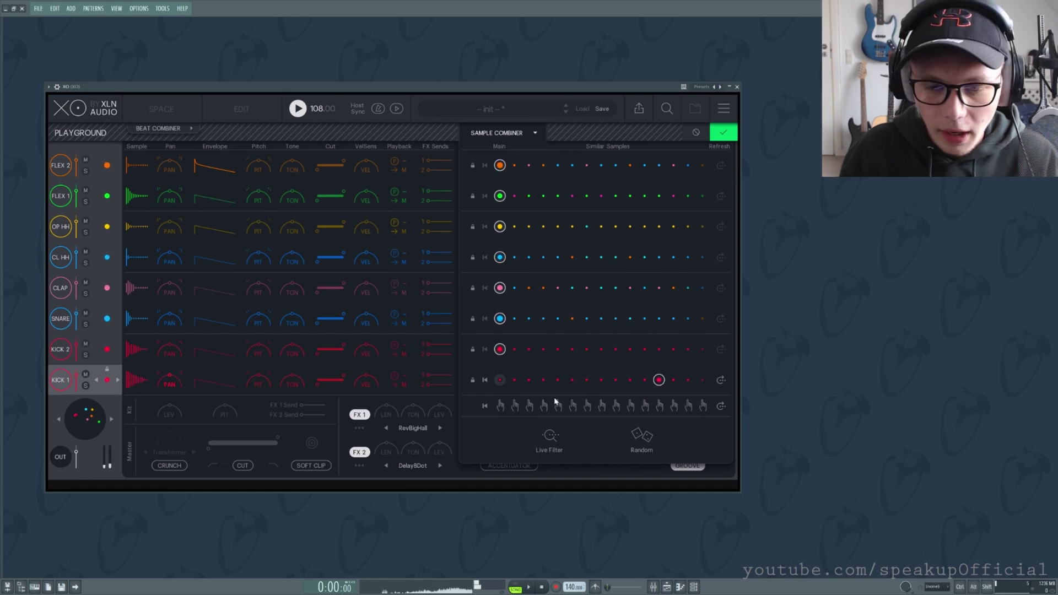
- Try different similar-sample columns on all channels at once and discard the Sample Combiner changes
click(558, 408)
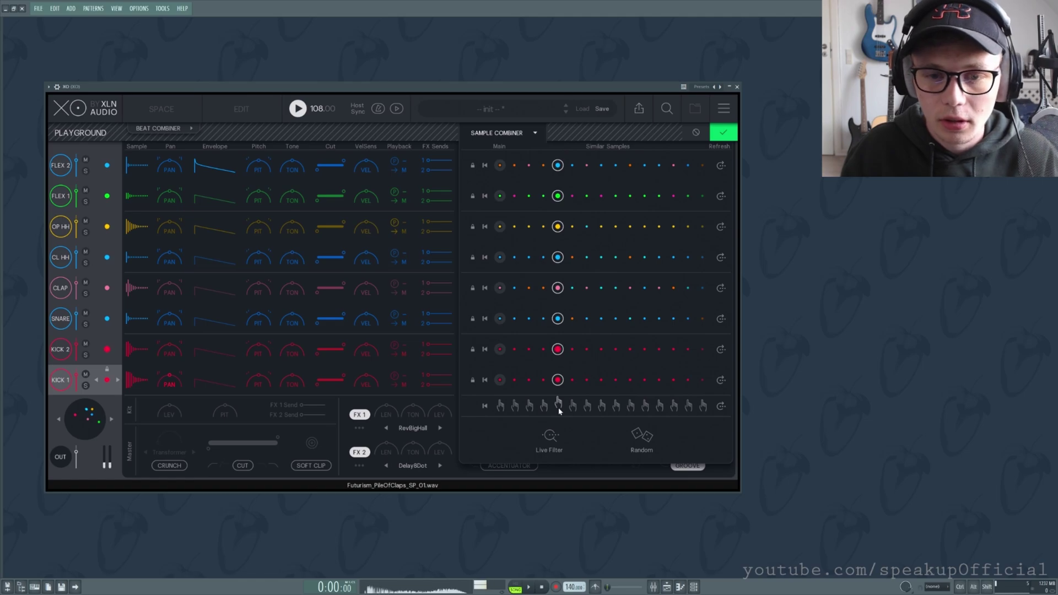
click(601, 406)
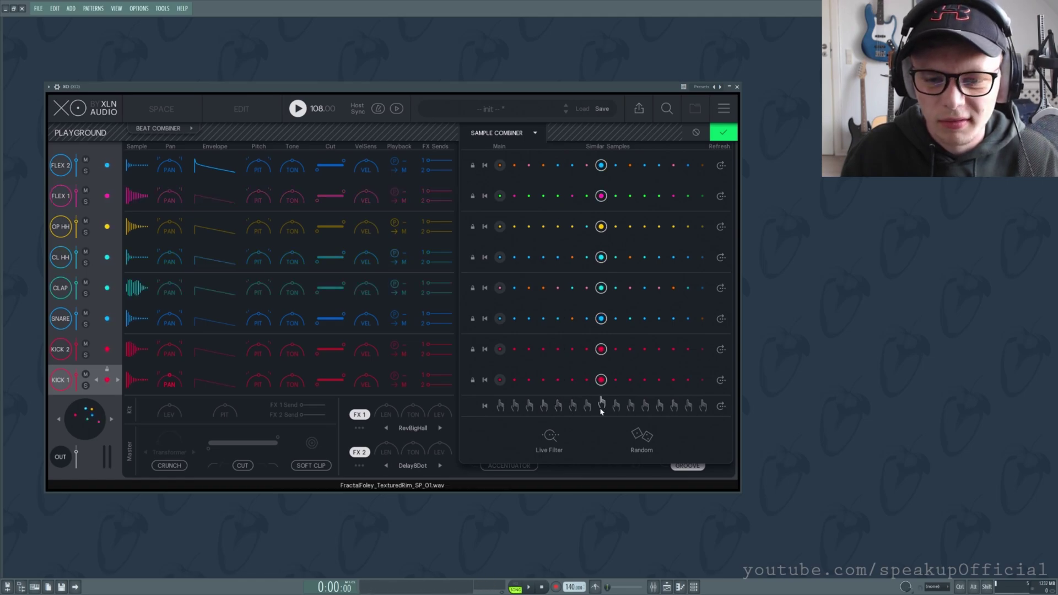
click(645, 406)
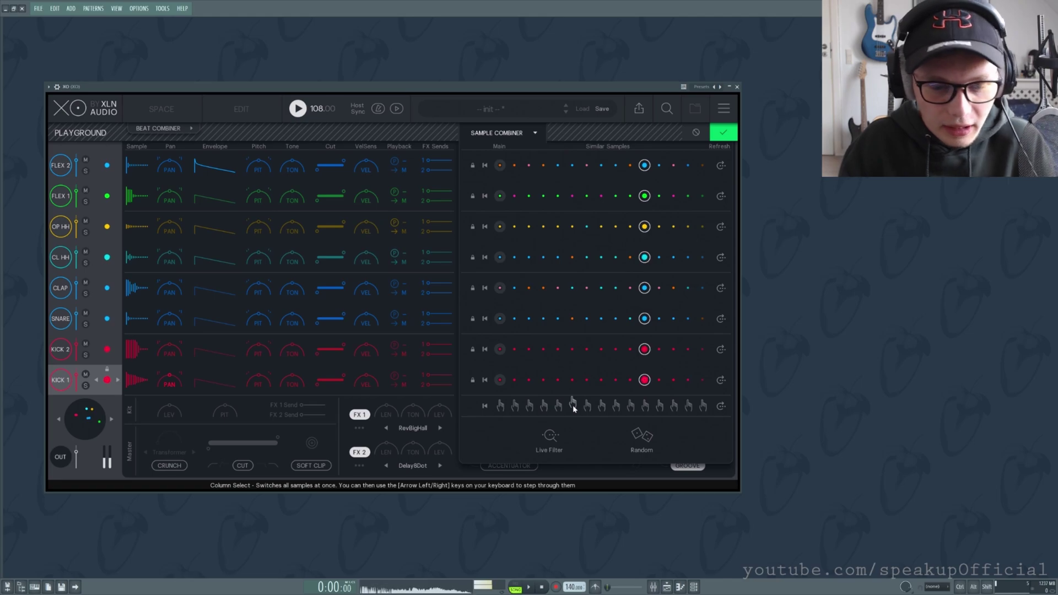
click(674, 405)
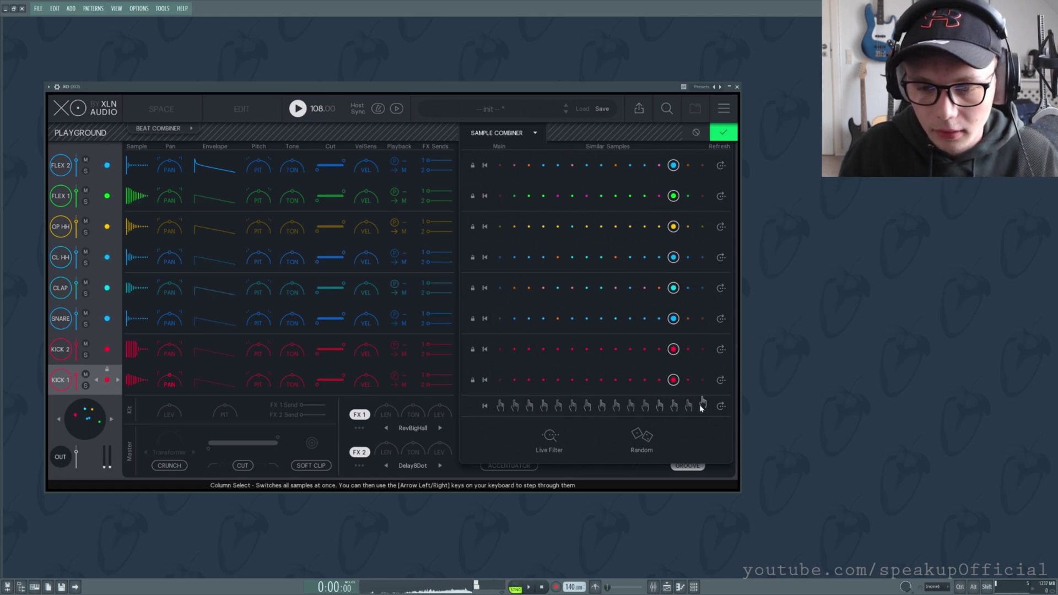
click(702, 406)
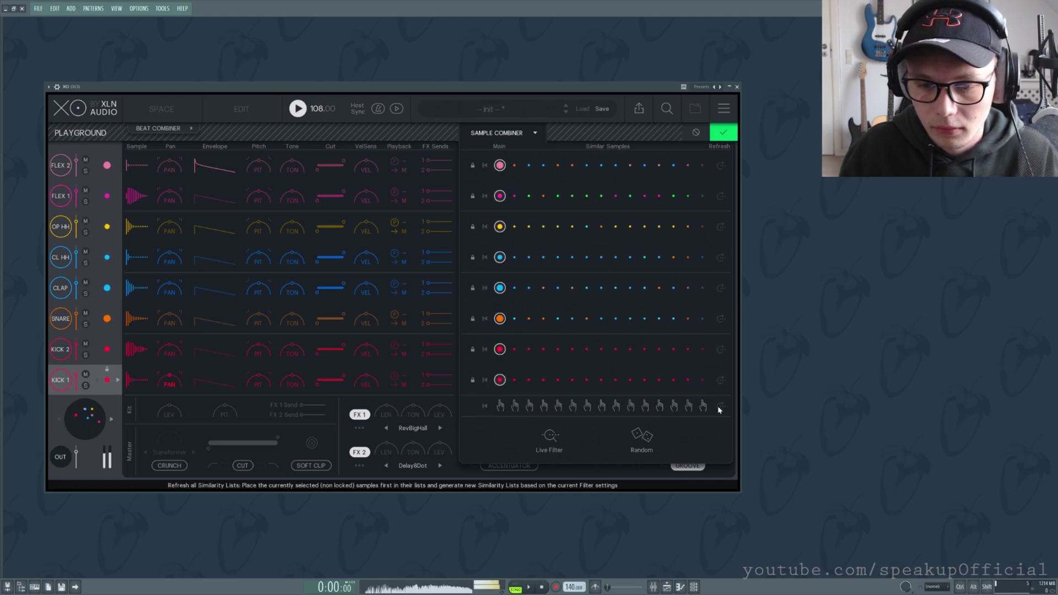
click(643, 406)
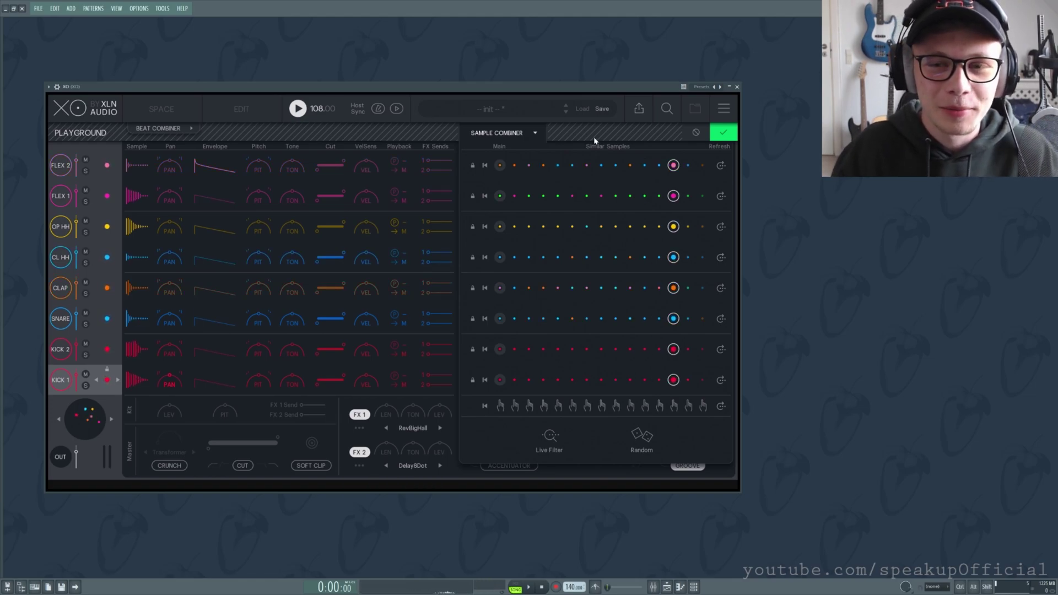
click(695, 133)
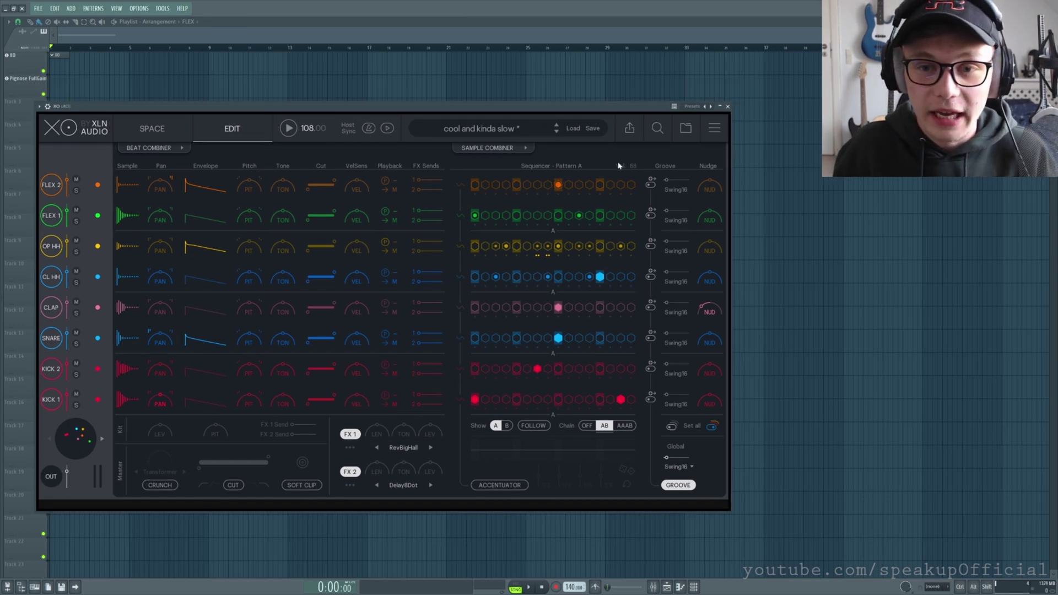
- Render the beat's WAVs without normalization and place all stems on the playlist from the third track
click(629, 127)
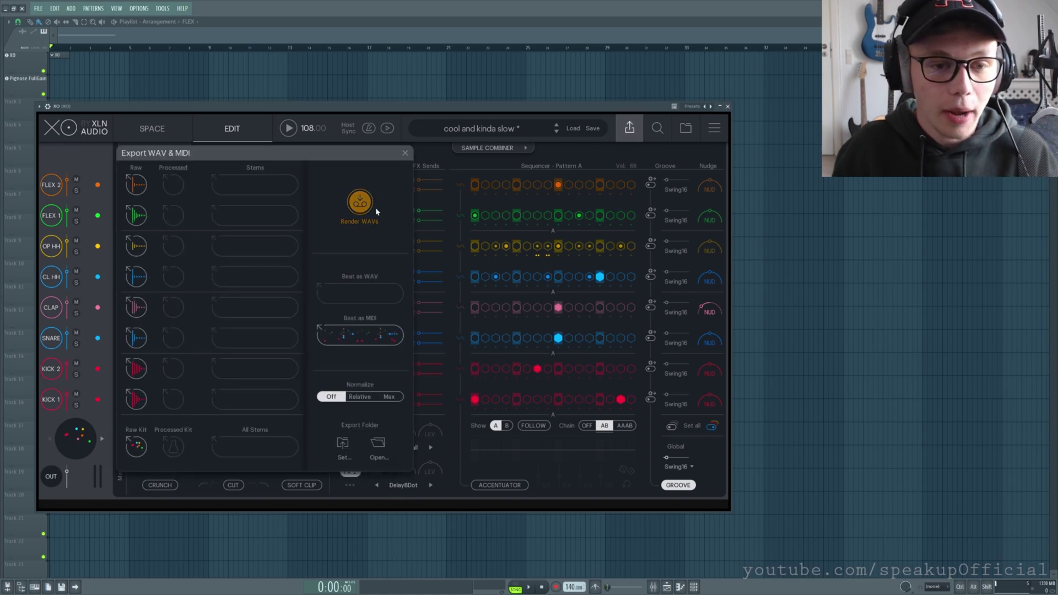
click(360, 203)
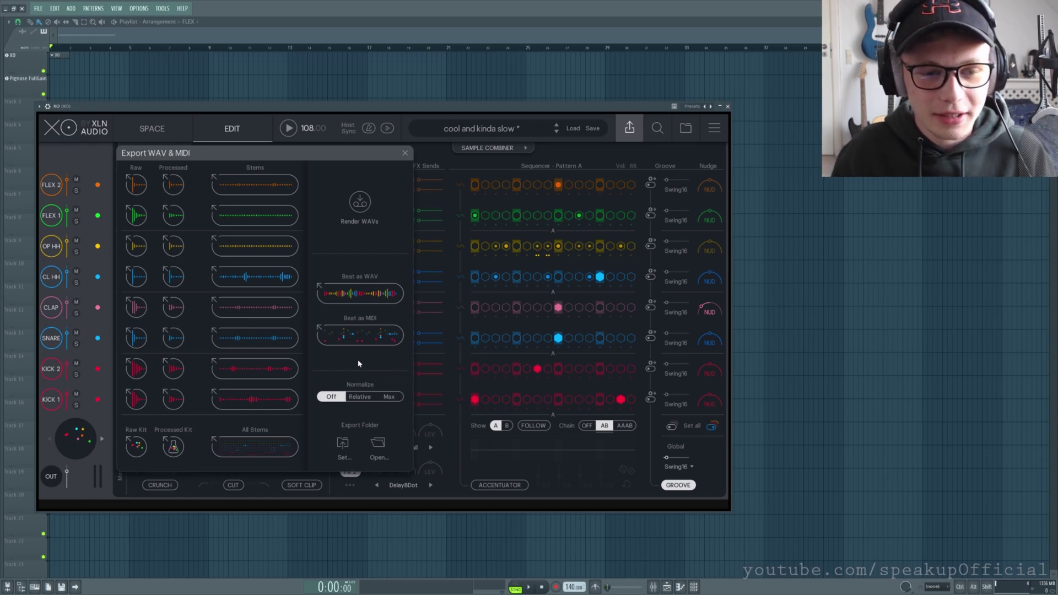
drag(361, 106, 433, 97)
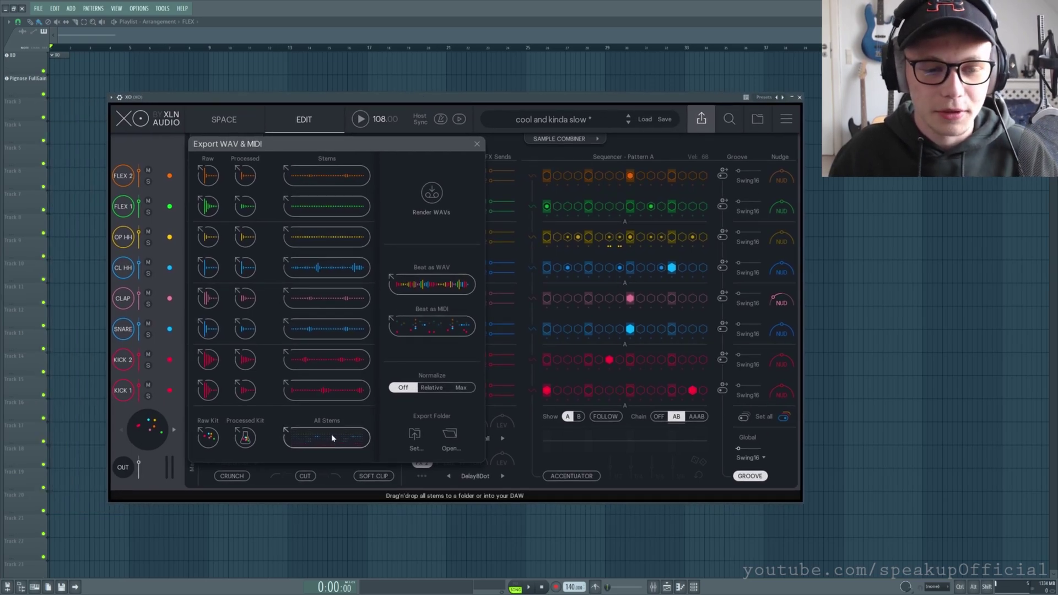
drag(330, 441, 26, 114)
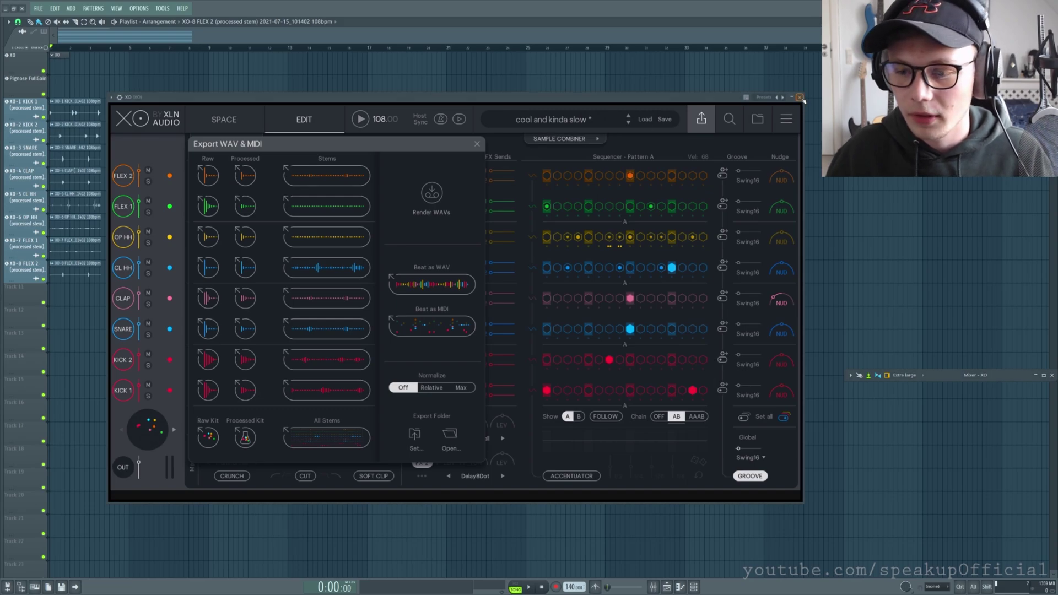
- Close the XO window and arrange the mixer so it shows together with the playlist's stem clips
click(800, 99)
click(1044, 376)
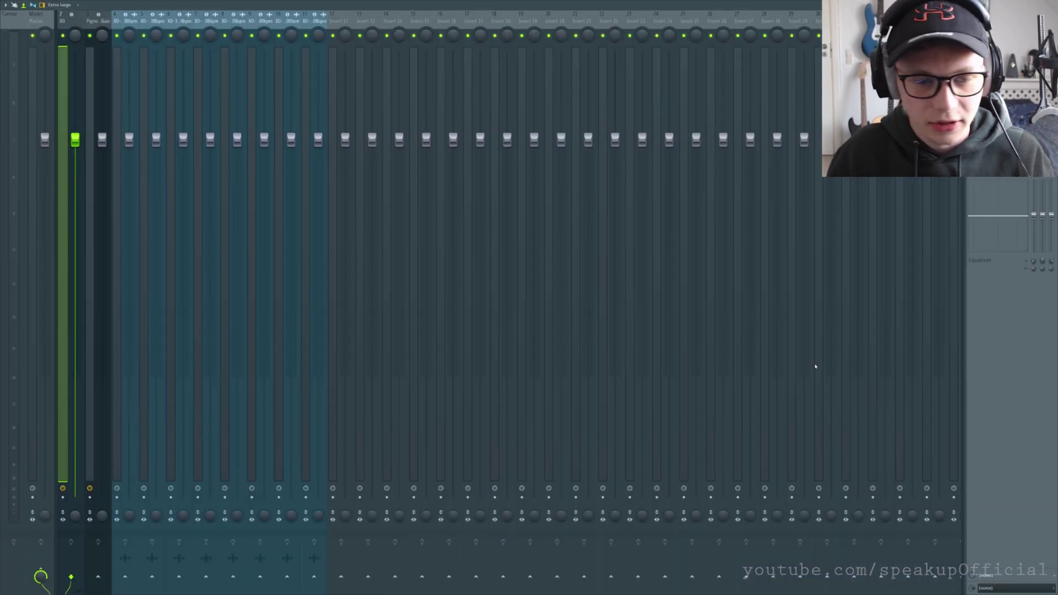
double_click(376, 9)
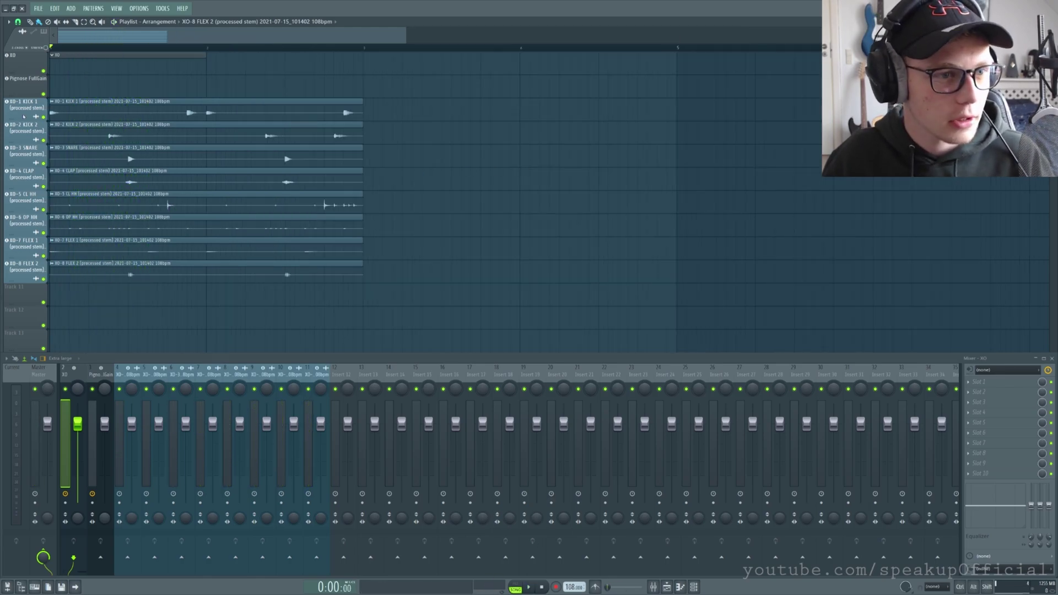
- Play the arrangement while soloing individual stem tracks, including the Perc track holding the FLEX 2 stem
right_click(44, 117)
key(space)
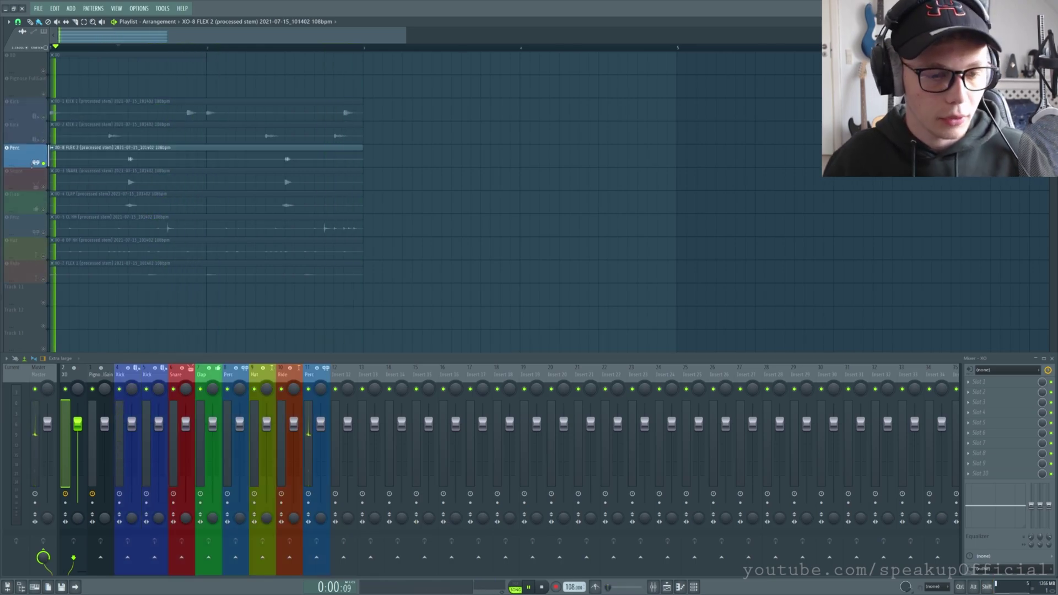
right_click(43, 163)
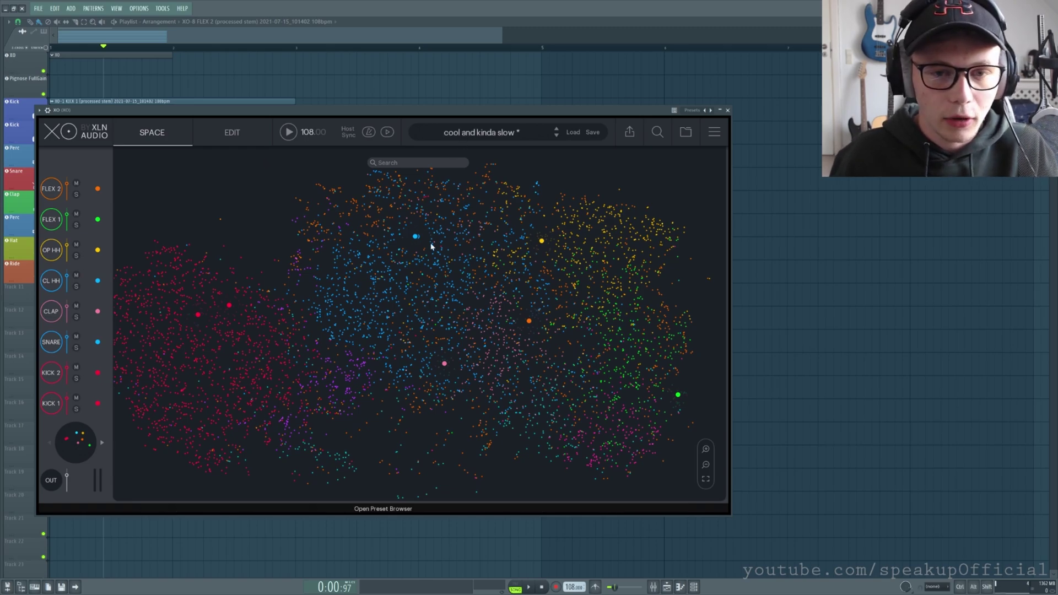
- Browse all XO presets, select Under Threat and start its playback
click(480, 132)
scroll(385, 292, down, 20)
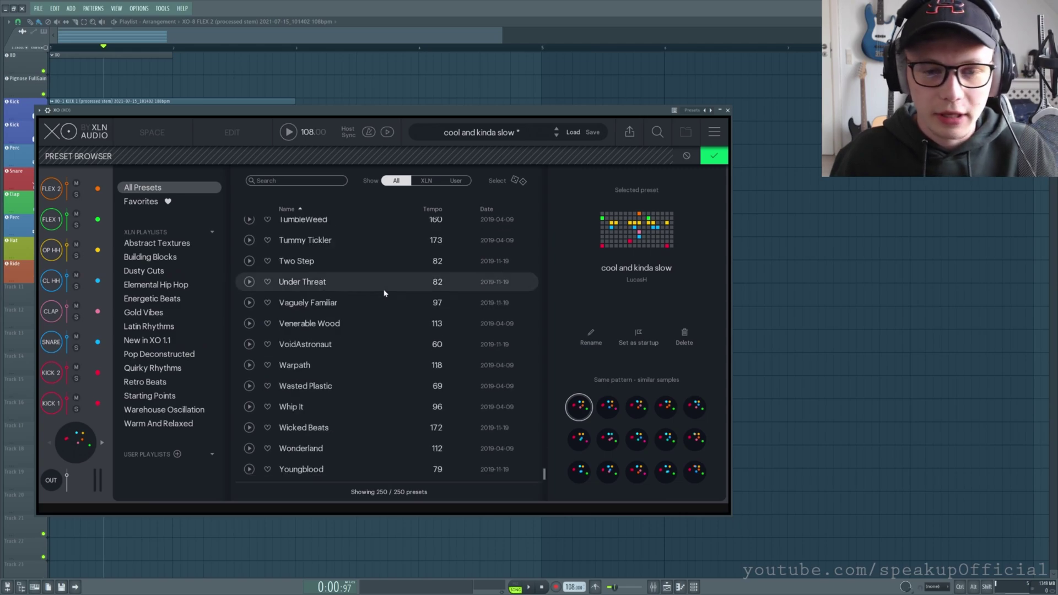
click(320, 286)
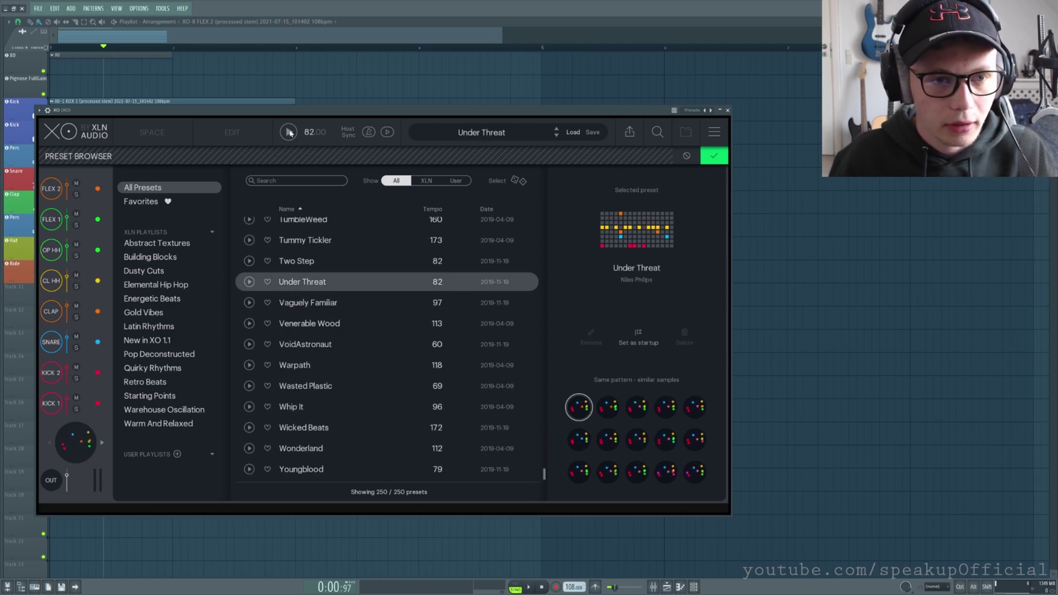
key(space)
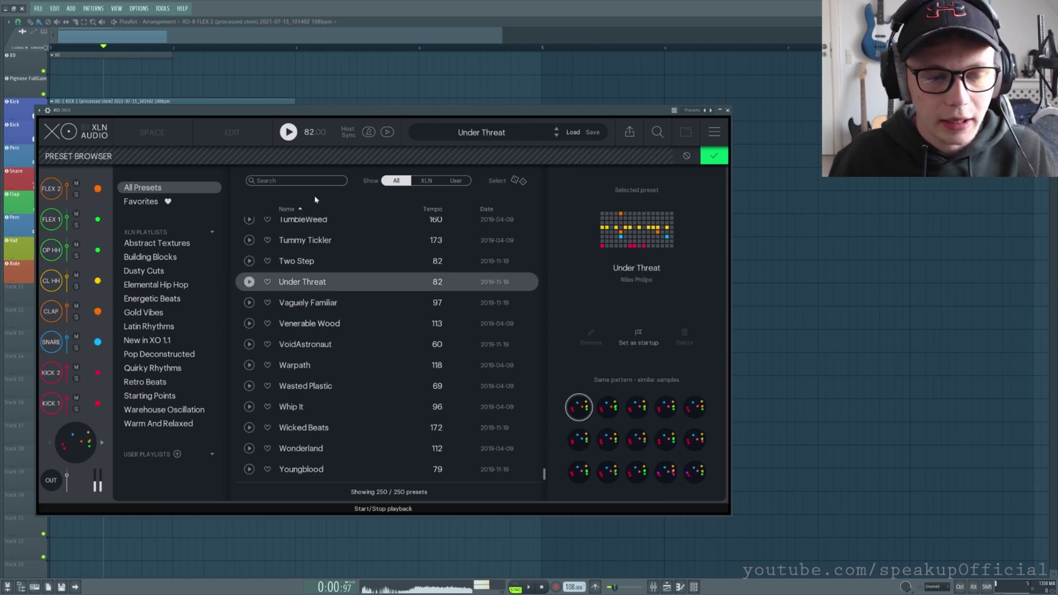
- Audition similar-sample variations of Under Threat and accept the fourth one in the second row
click(608, 439)
click(637, 407)
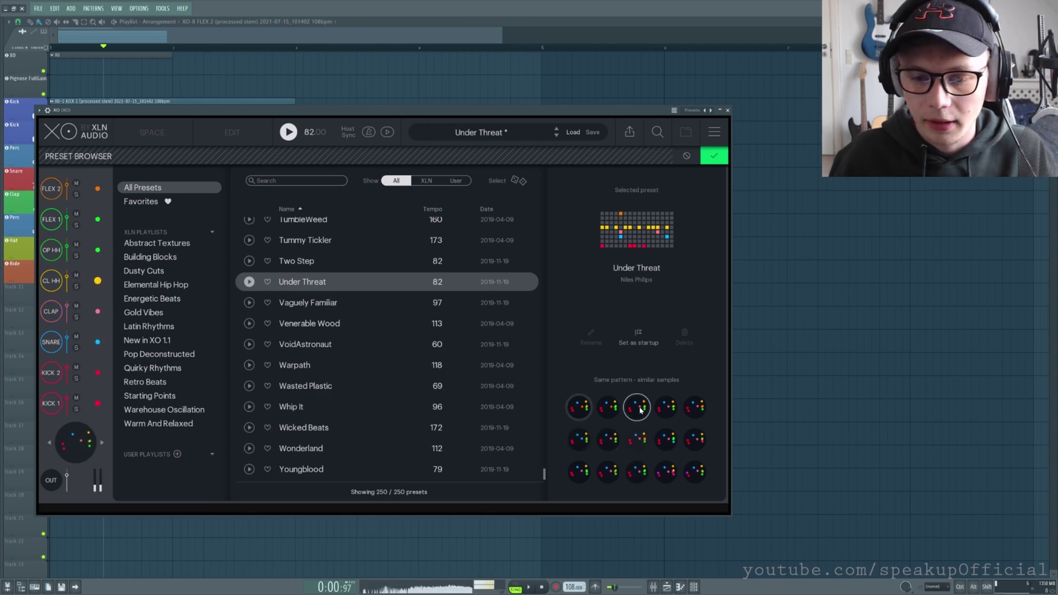
click(666, 438)
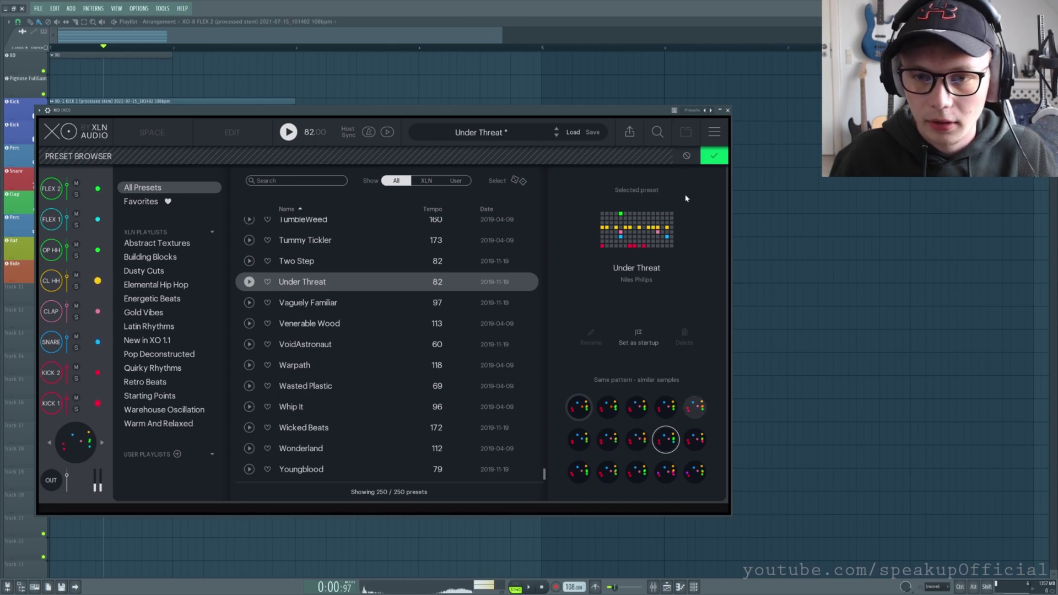
click(705, 159)
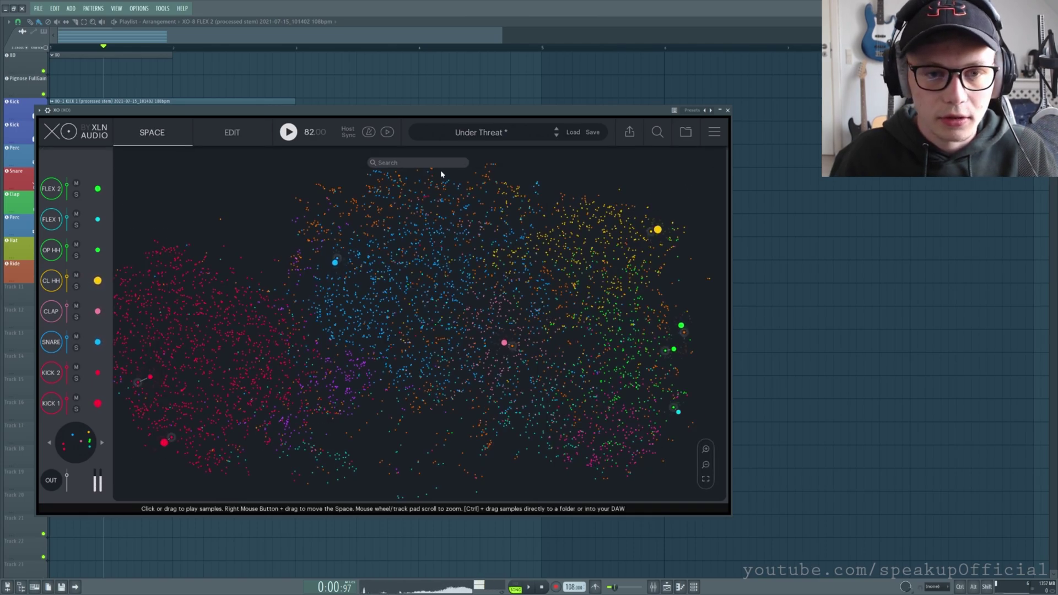
- Audition similar KICK 1 samples for Under Threat in the Sample Combiner and accept the third similar sample
click(232, 133)
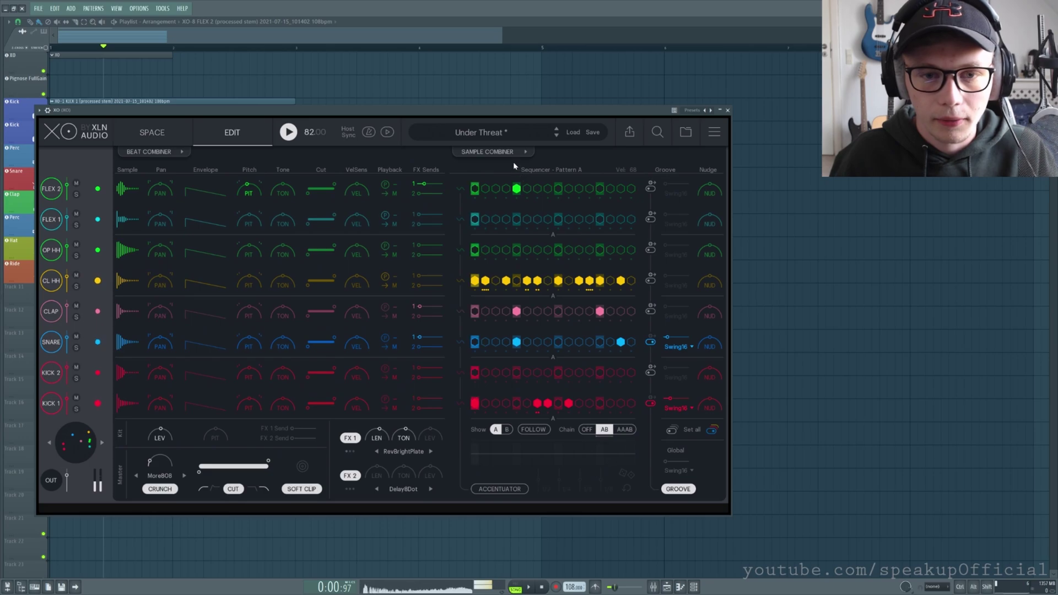
click(477, 158)
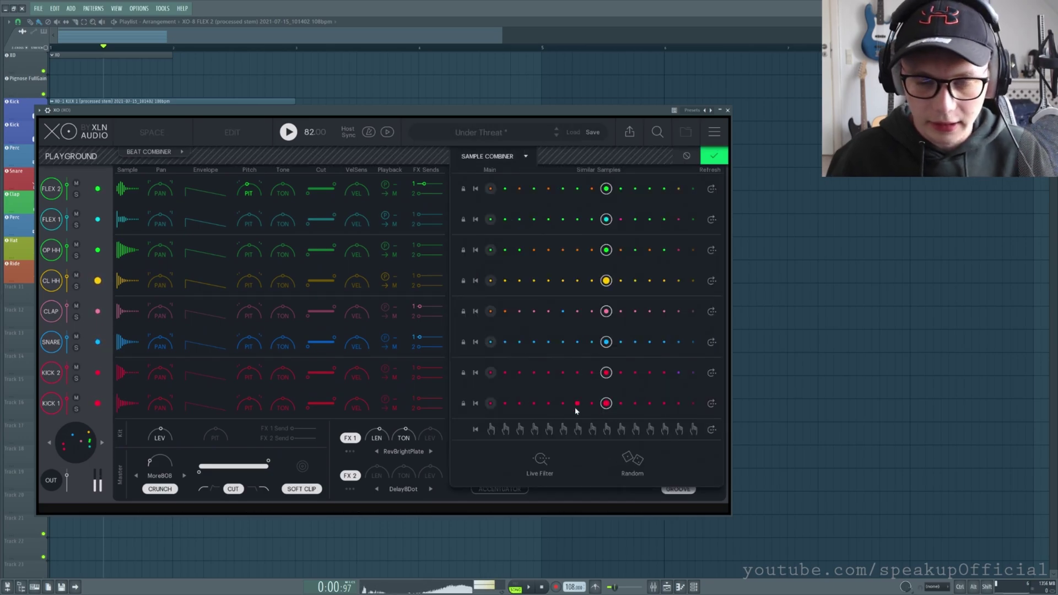
click(649, 403)
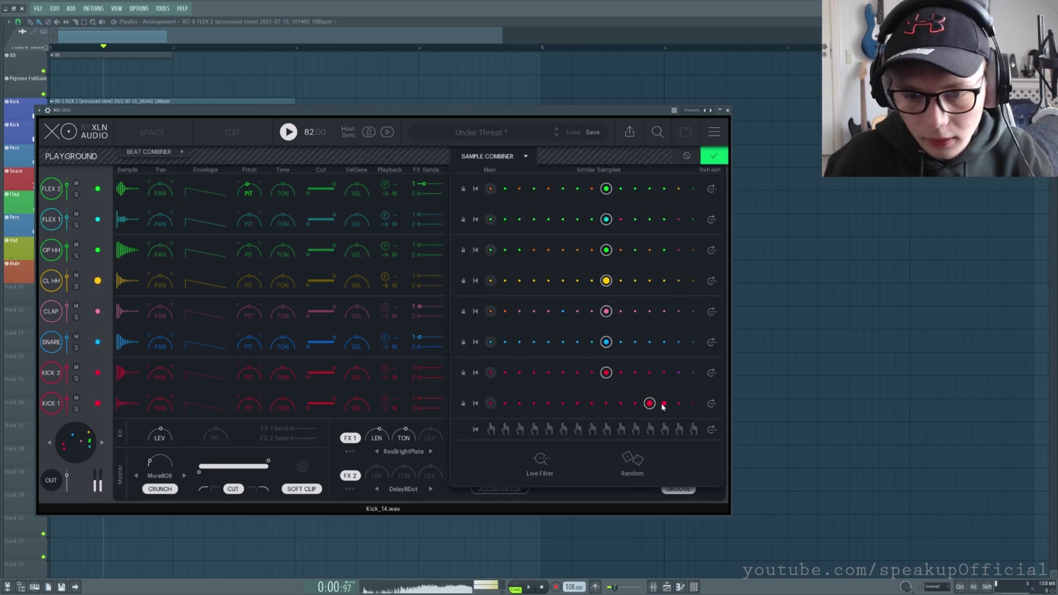
click(534, 404)
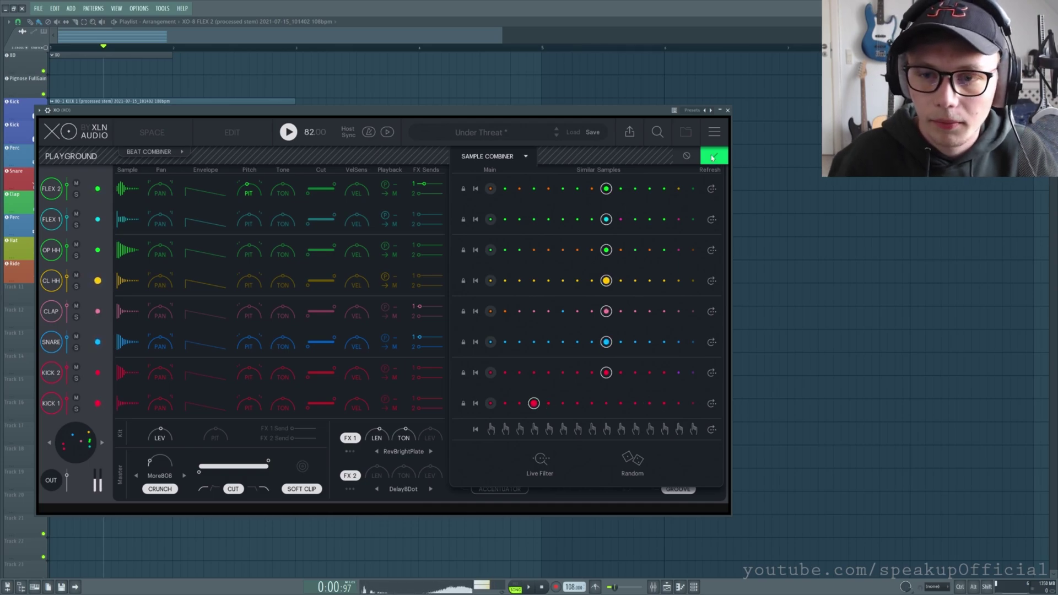
click(232, 132)
- Select the OP HH channel and unlock the sequencer lanes of FLEX 1 and OP HH
click(134, 255)
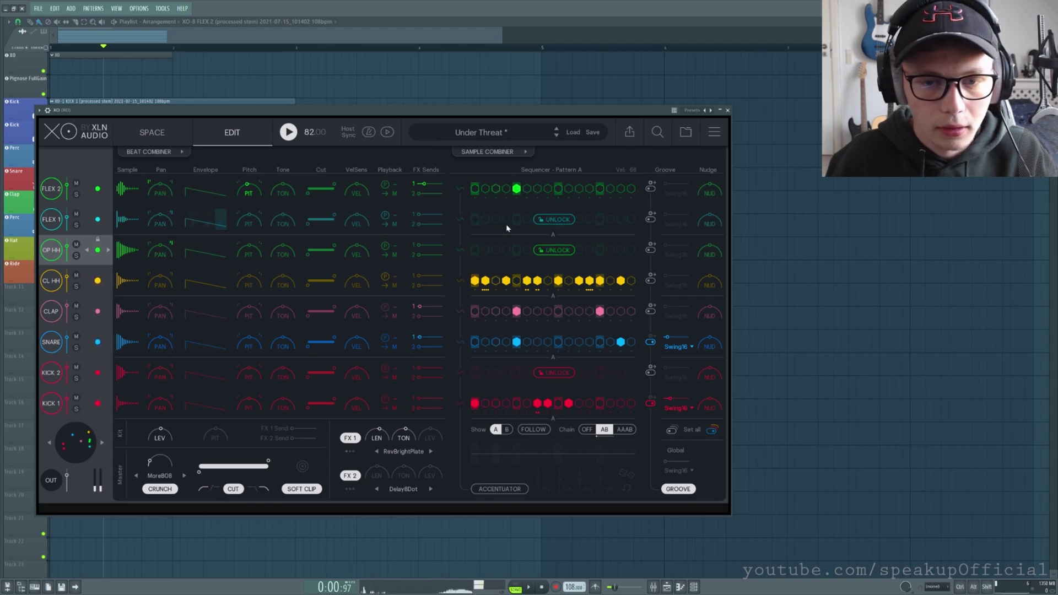
click(556, 219)
click(548, 252)
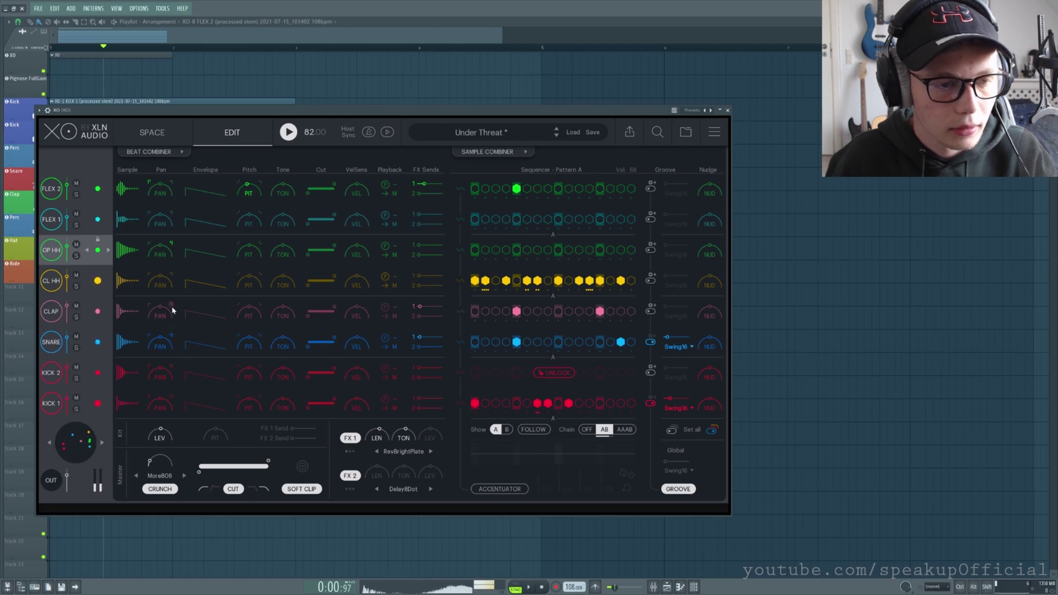
- Raise the CL HH sample's pitch to 3.3 semitones and shift the XO window slightly over the playlist
drag(249, 281, 257, 199)
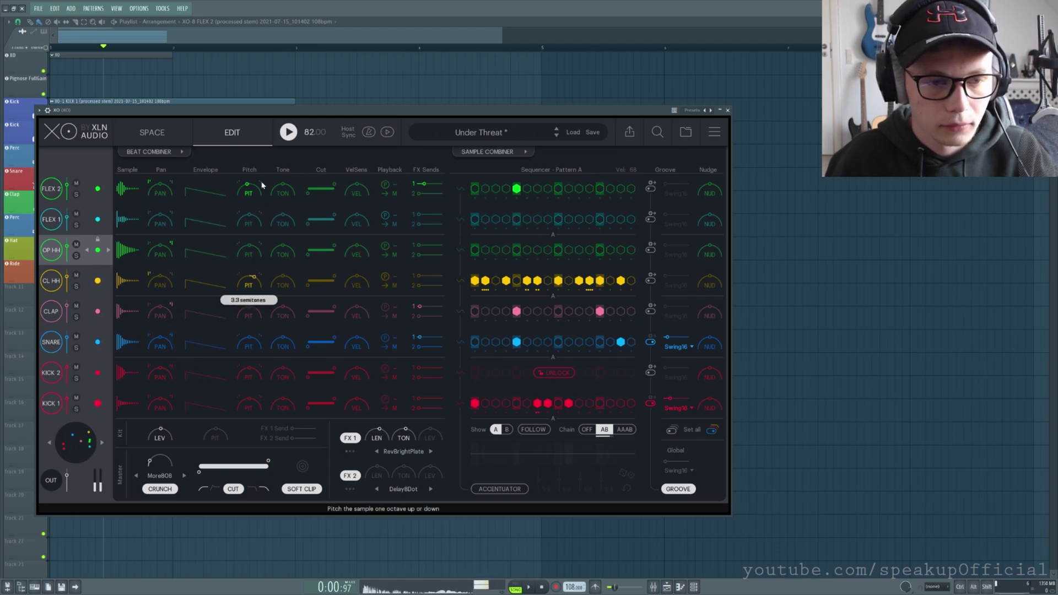
drag(480, 112, 499, 113)
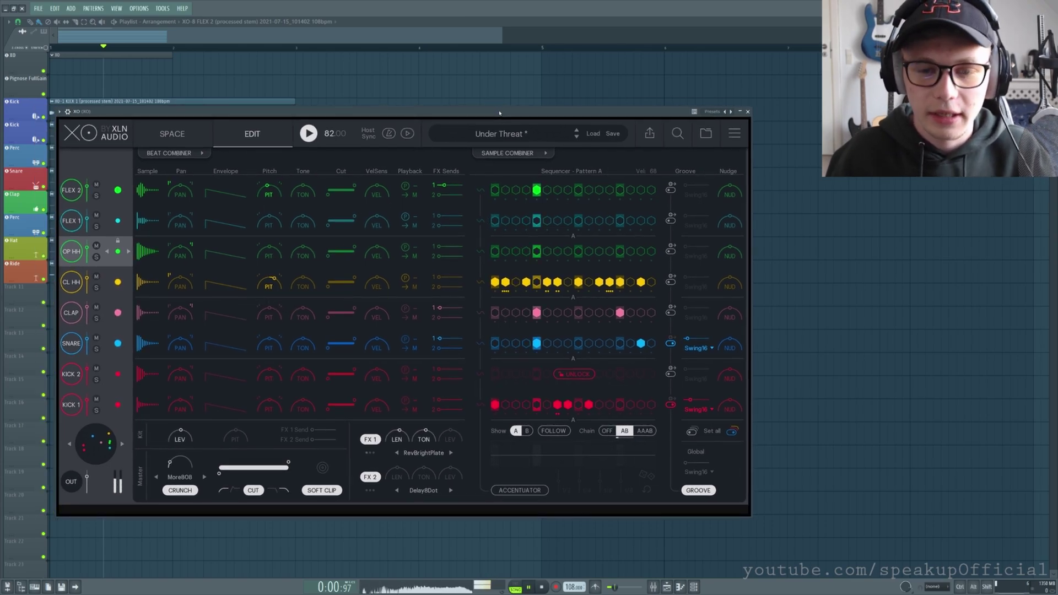